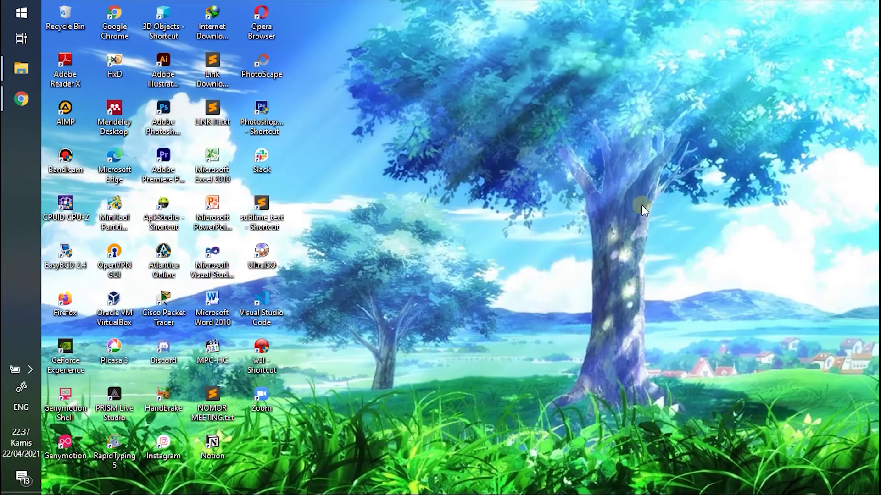
Load canva.com in a new Chrome tab beside the existing design tabs
click(21, 98)
click(528, 8)
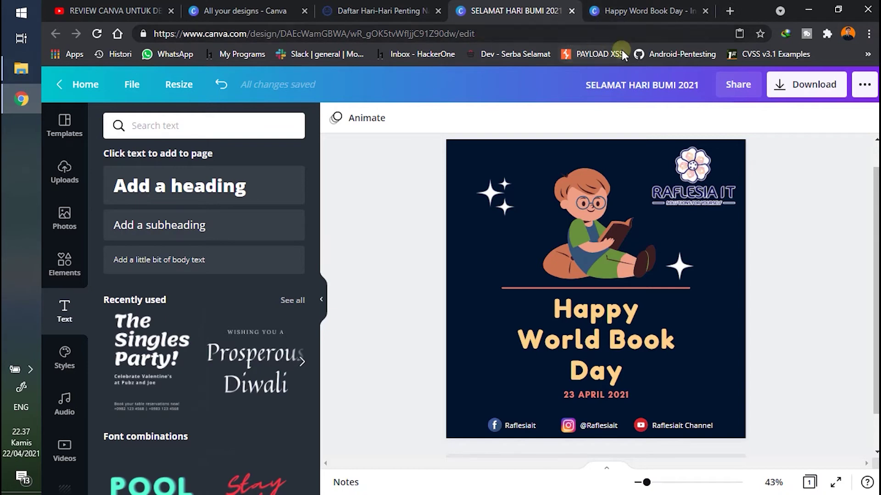
click(729, 9)
text(CANVA)
key(Return)
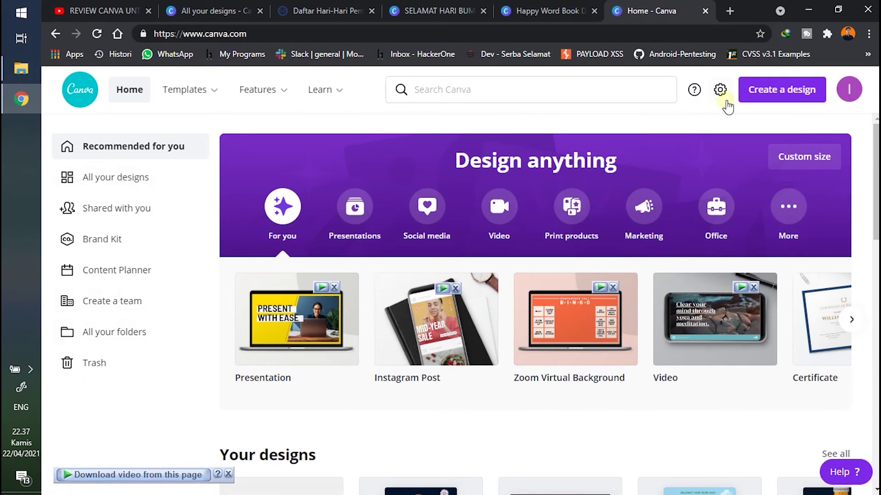
Create a new blank Instagram Post design (1080 × 1080 px)
click(789, 104)
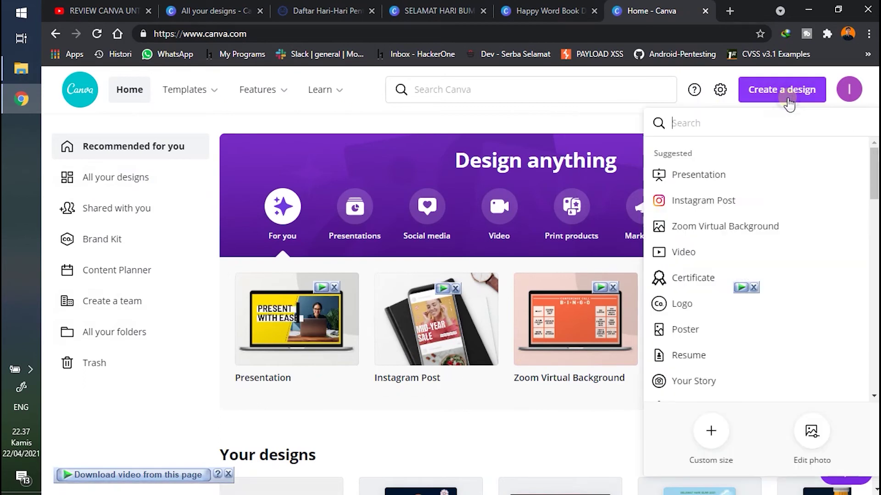
click(694, 207)
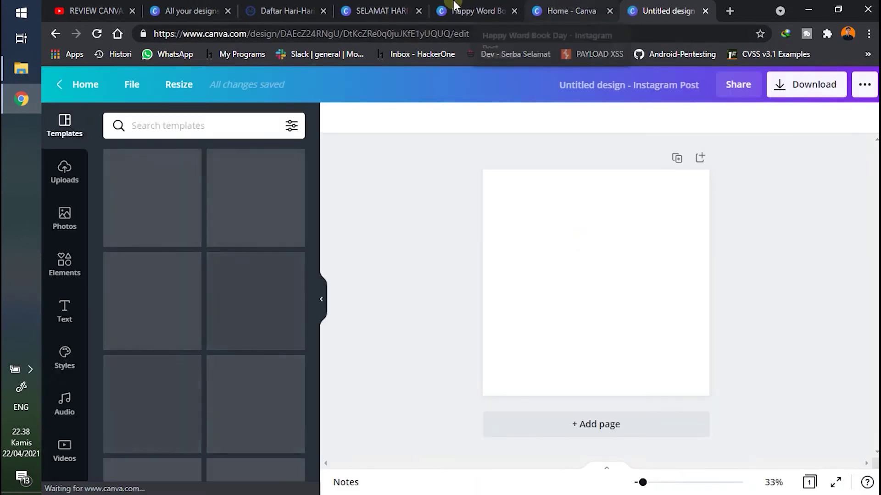
click(454, 8)
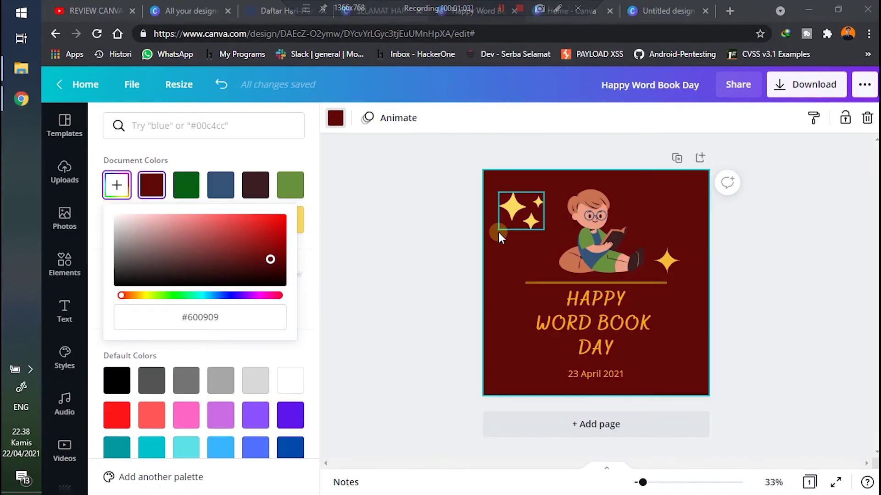
click(374, 10)
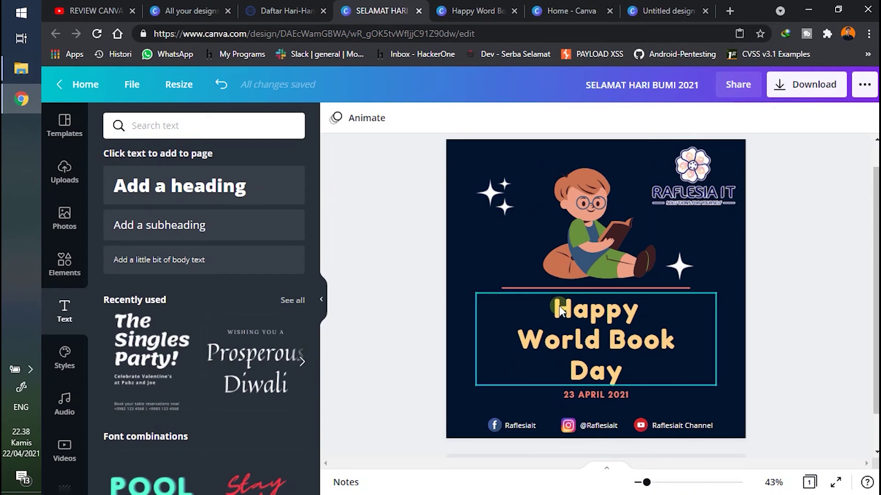
click(560, 6)
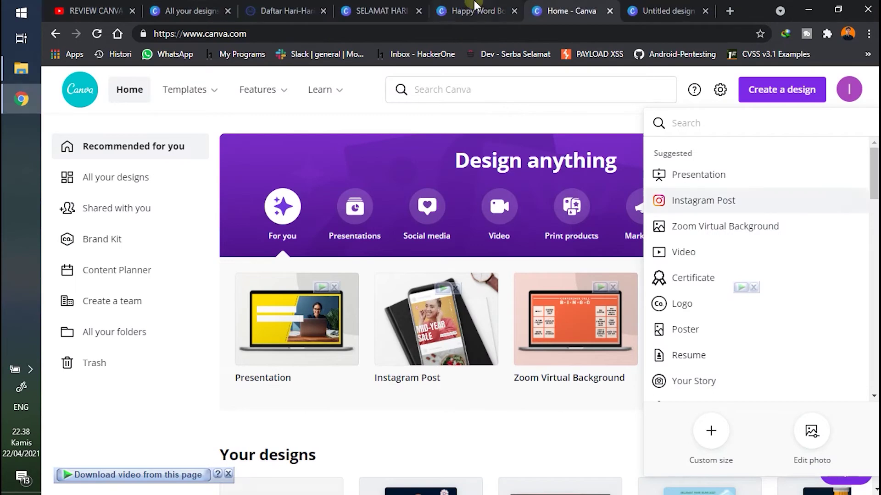
click(475, 9)
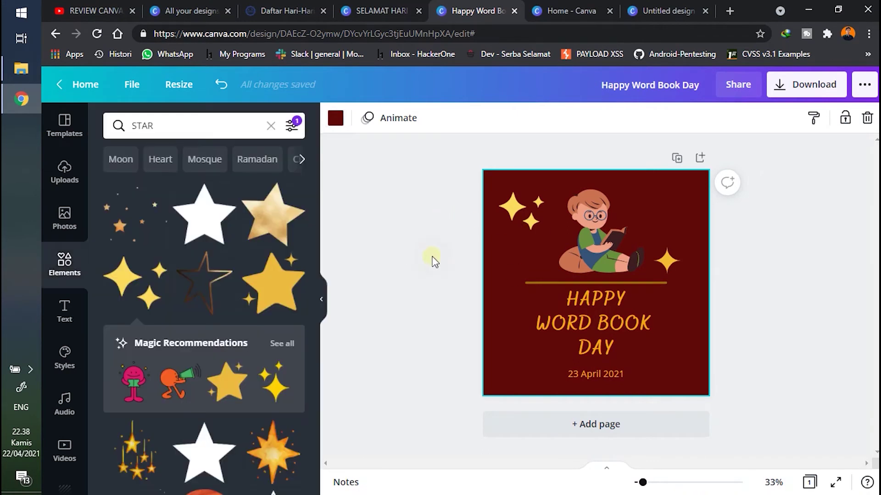
click(434, 260)
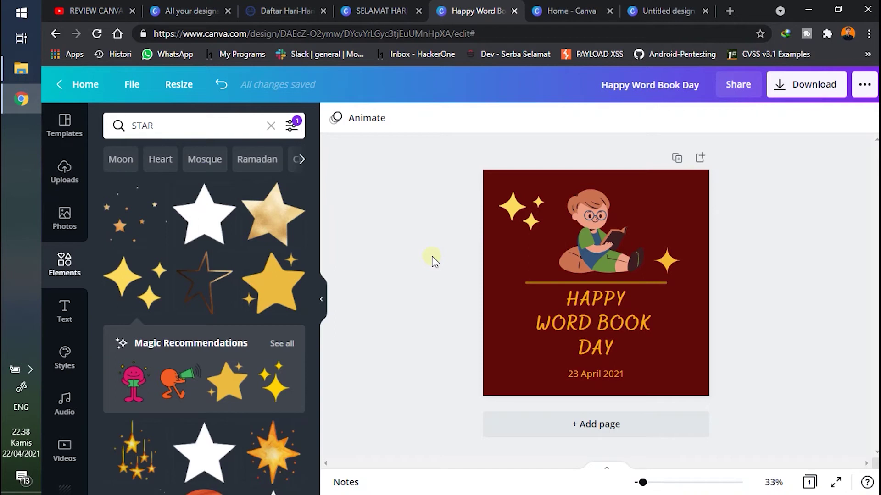
click(644, 6)
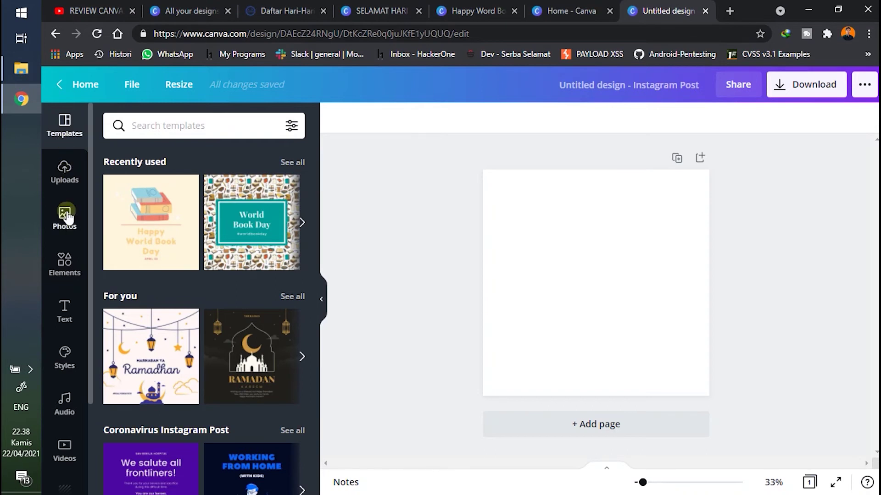
Rerun the earlier 'book day' template search and browse the results
click(156, 129)
click(52, 135)
click(144, 129)
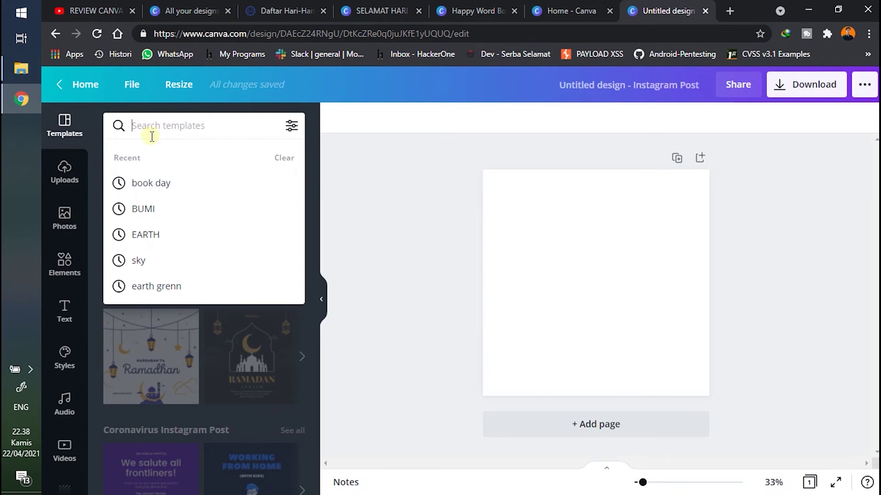
click(153, 184)
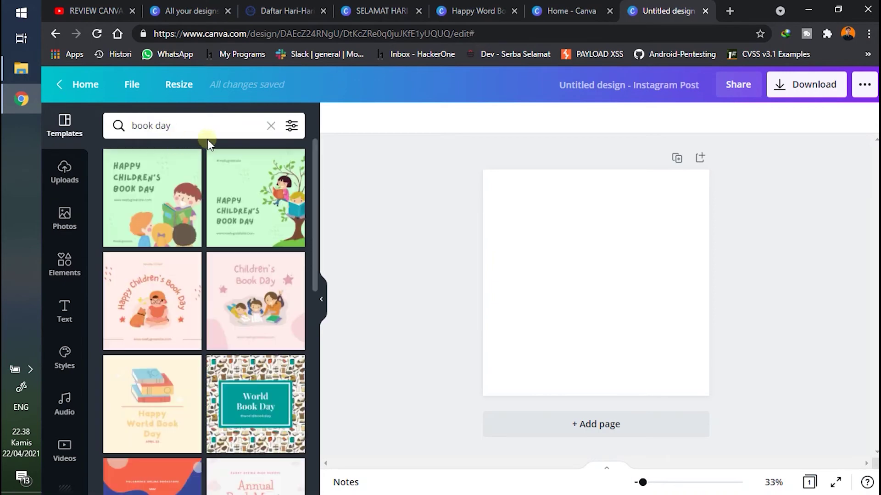
scroll(208, 140, down, 1)
scroll(207, 140, down, 2)
scroll(208, 141, up, 3)
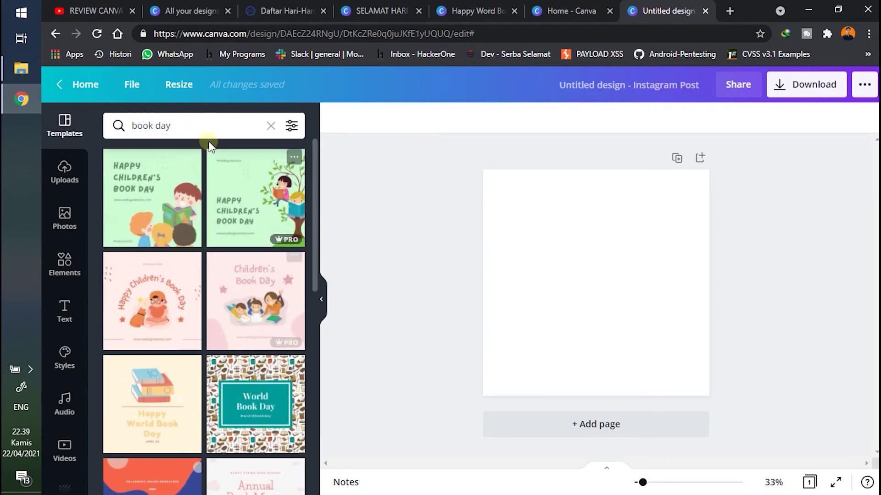
Search templates for 'world book day' and browse the results
click(203, 122)
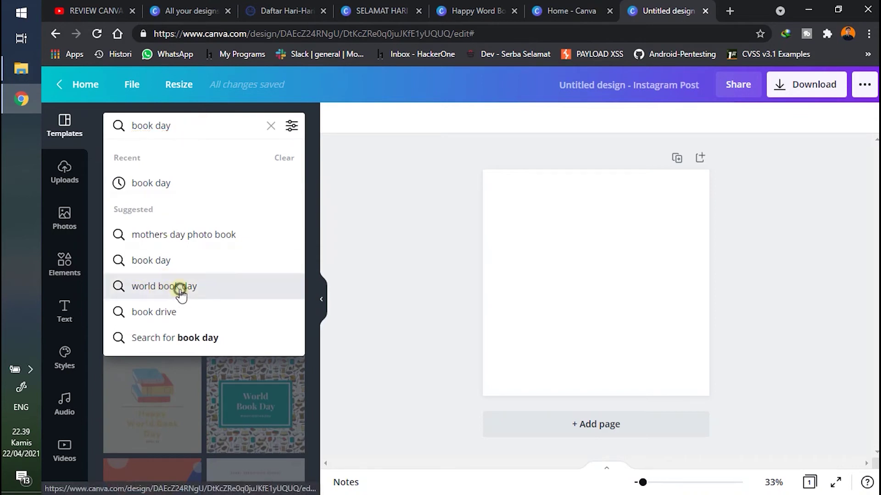
click(180, 288)
click(216, 128)
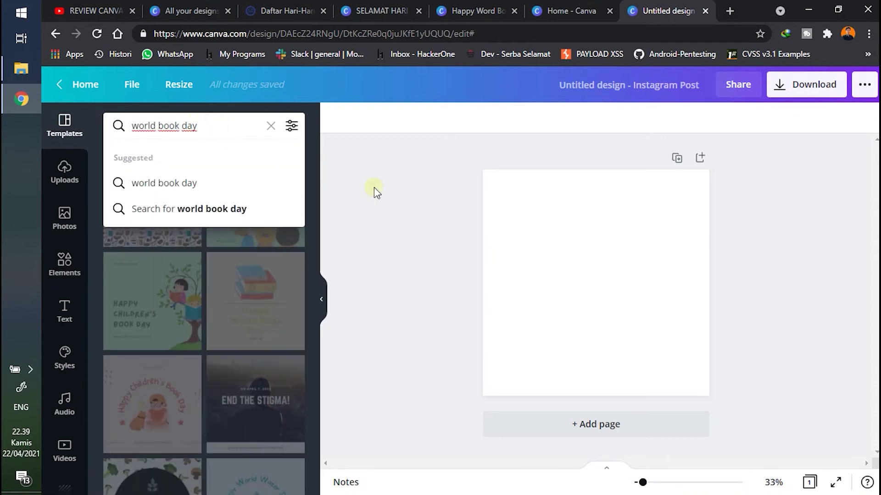
click(374, 188)
scroll(252, 294, down, 3)
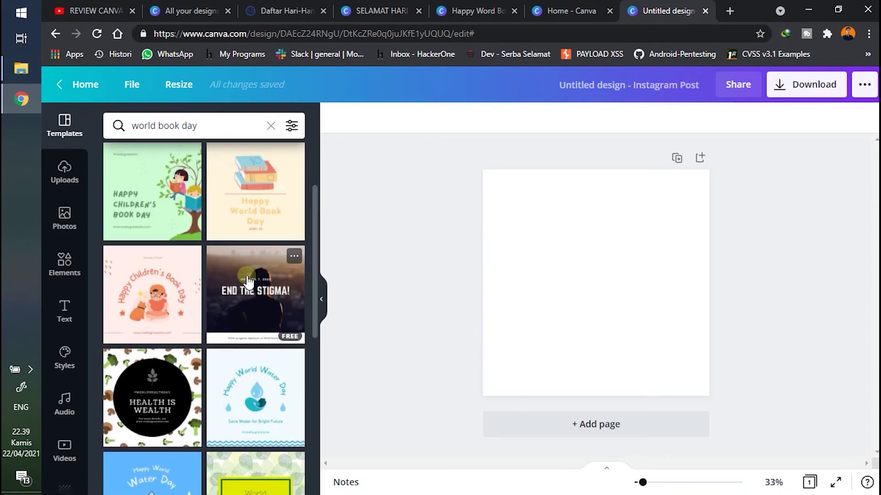
scroll(247, 281, up, 3)
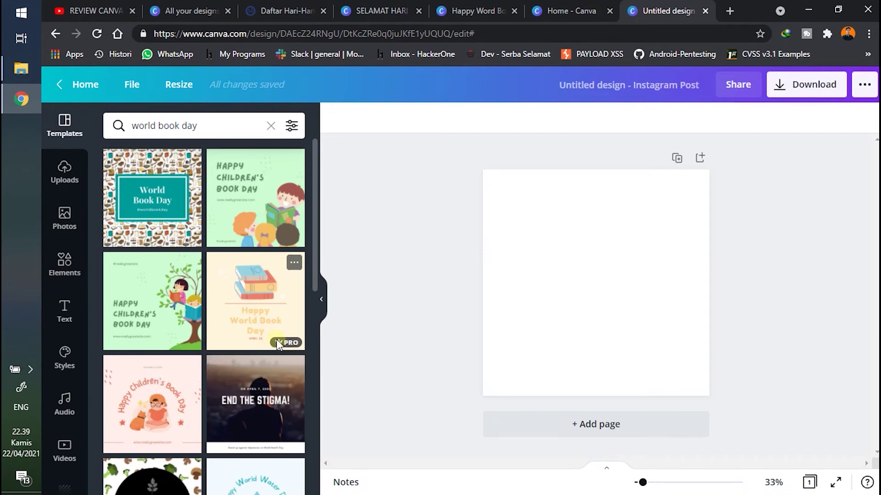
Add a solid line from Elements, move it above the page centre and shorten it
mouse_move(255, 301)
click(66, 275)
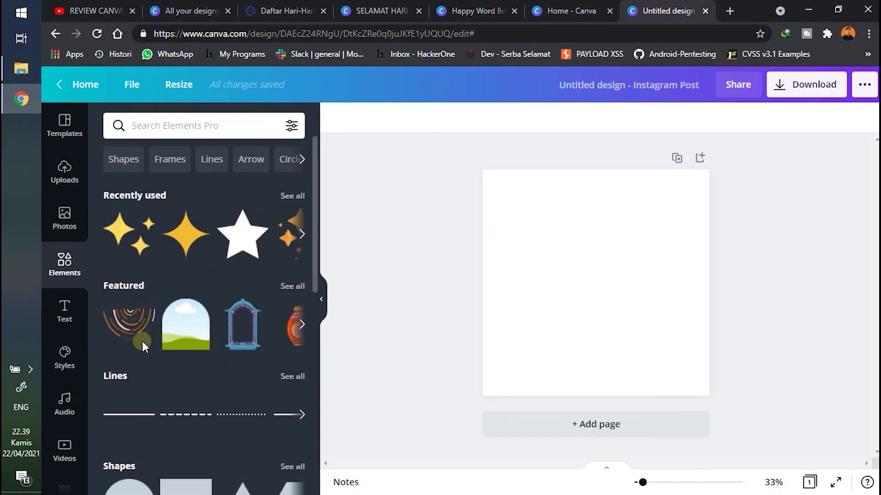
scroll(126, 385, down, 1)
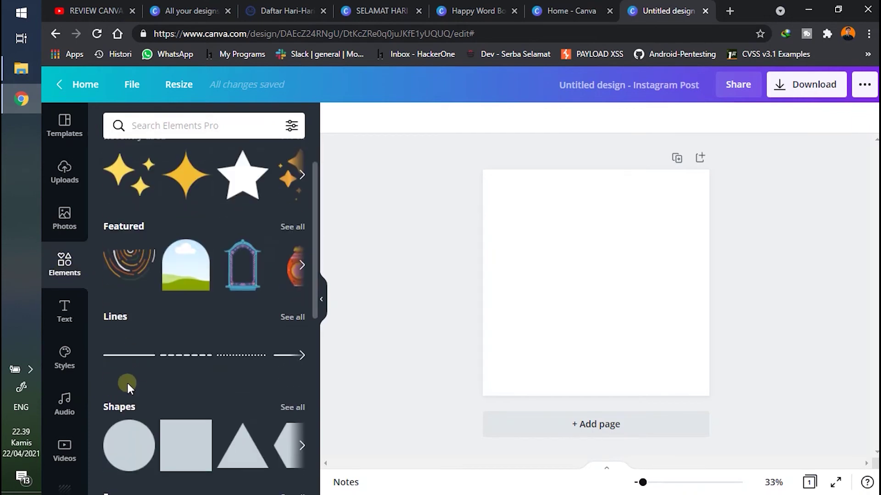
click(120, 351)
drag(596, 286, 597, 264)
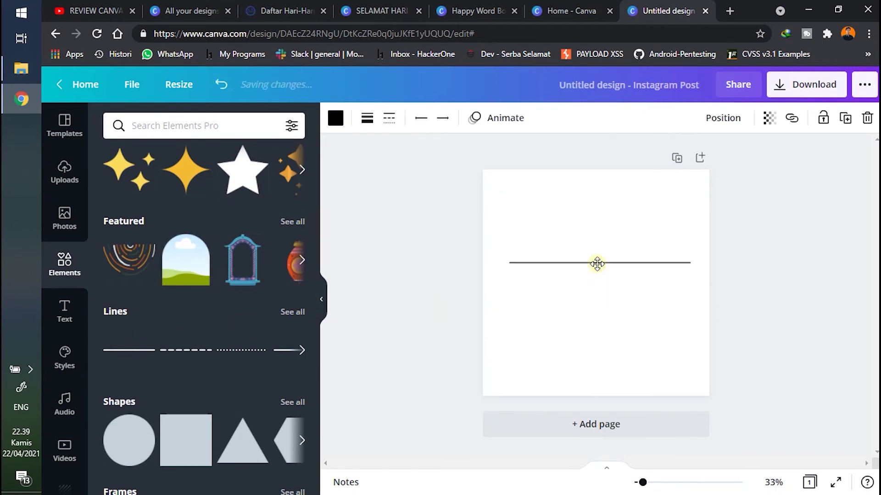
drag(689, 263, 616, 261)
click(636, 304)
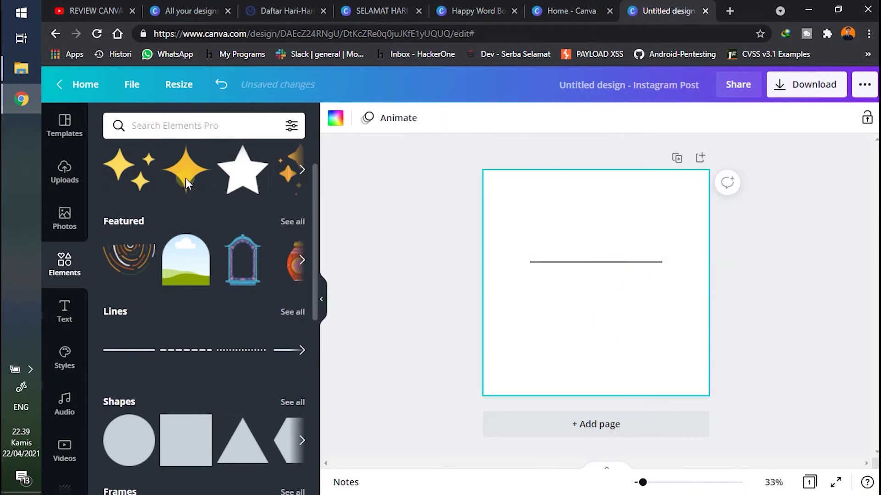
click(65, 126)
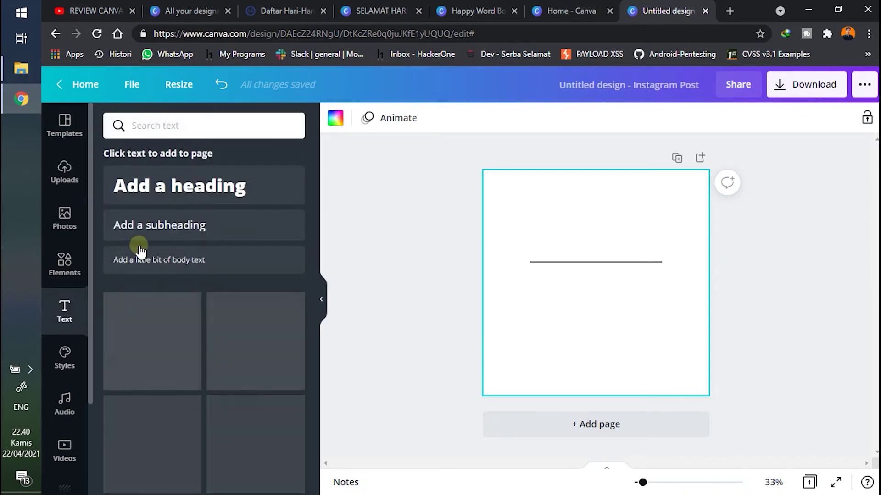
Add a subheading reading 'Happy Word Book Day', with Happy on its own line
click(179, 232)
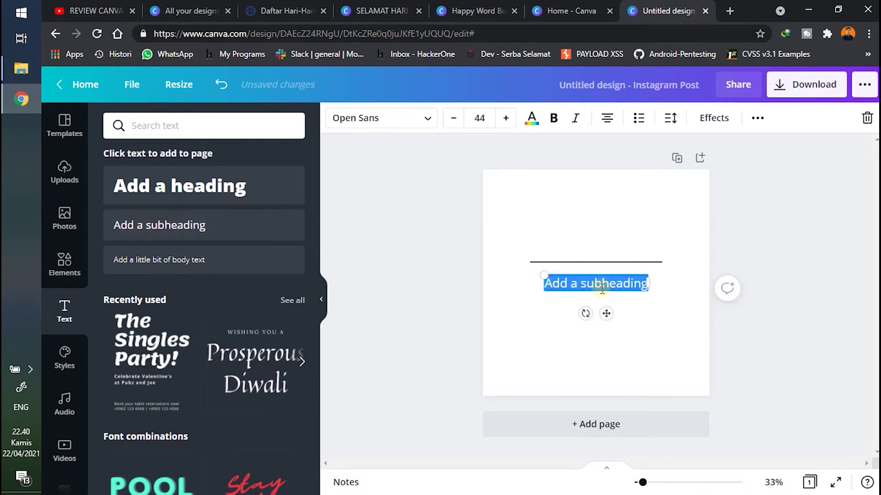
text(h)
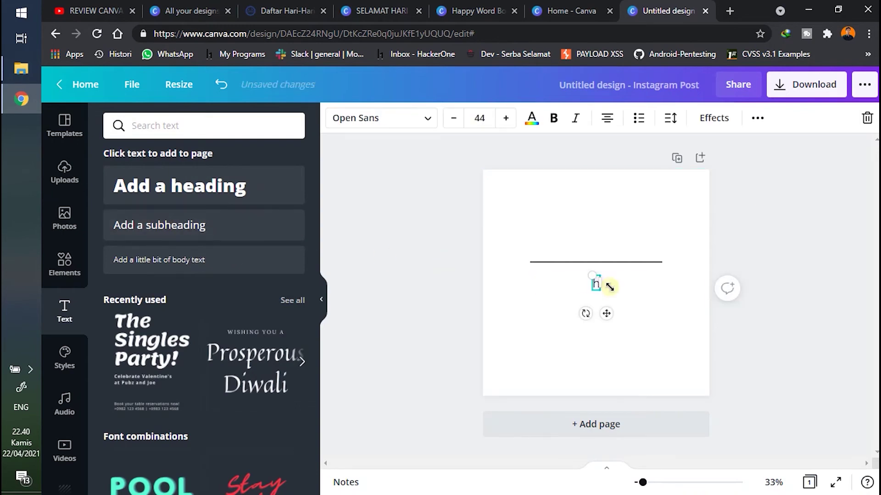
text(ppy Word)
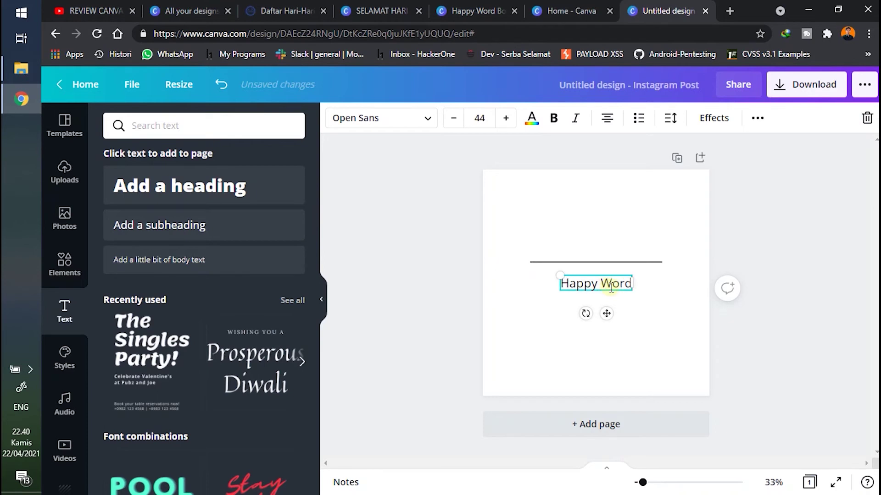
text( Book)
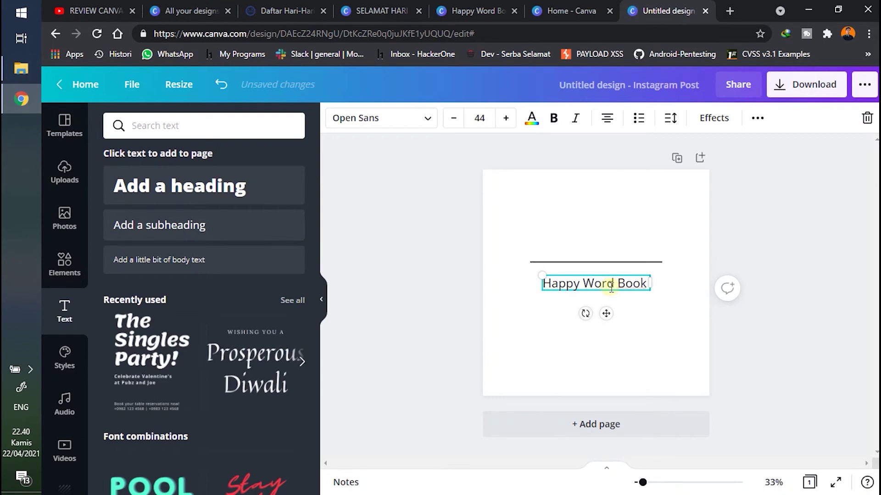
text( Day)
key(BackSpace)
text(y)
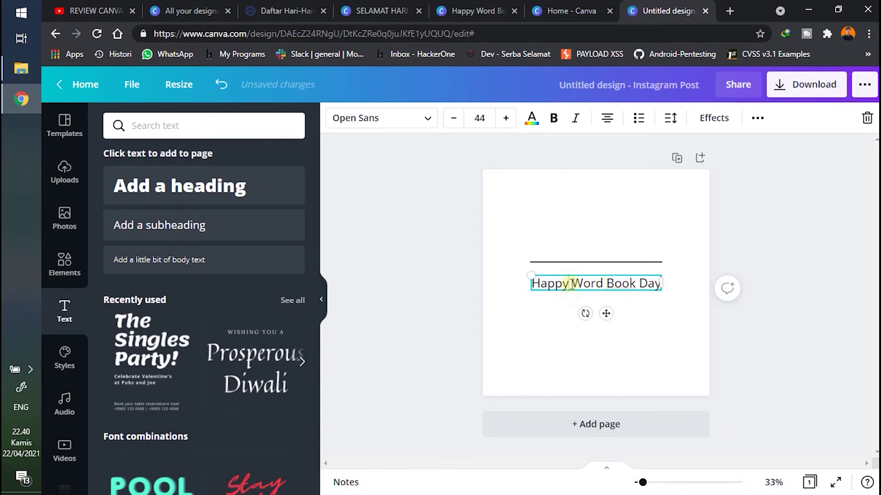
key(Return)
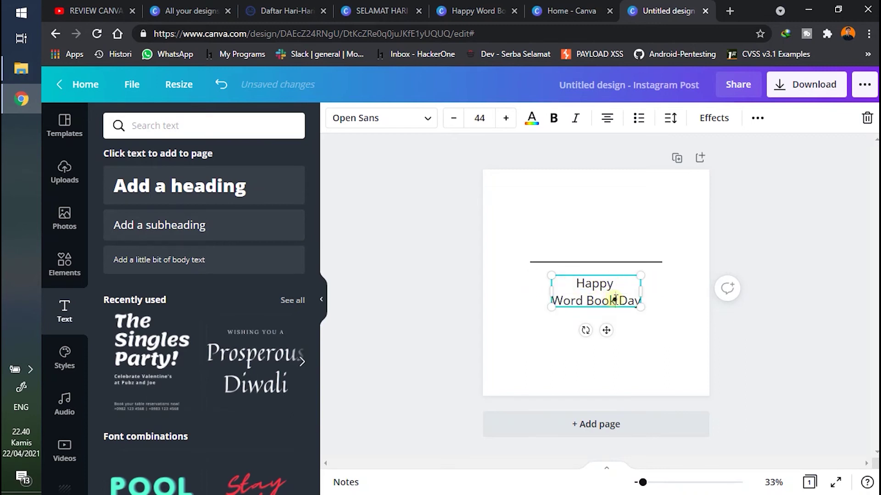
key(Return)
click(660, 317)
Make the title bold, enlarge it to about size 79.7 and centre it
click(609, 304)
drag(565, 321, 522, 355)
drag(587, 315, 607, 307)
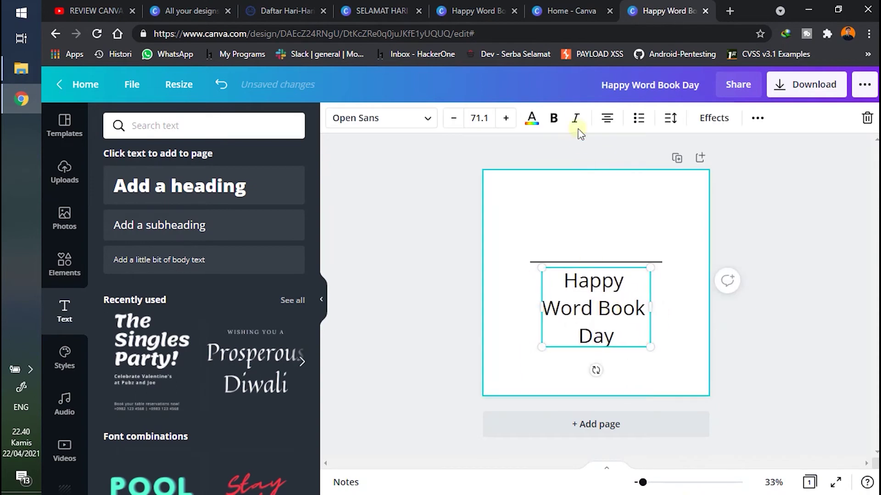
click(554, 120)
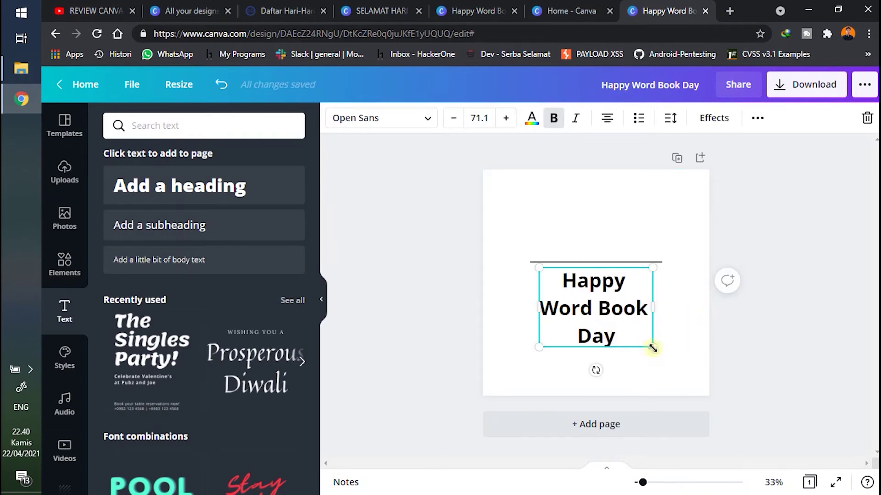
drag(653, 348, 663, 356)
drag(620, 315, 617, 316)
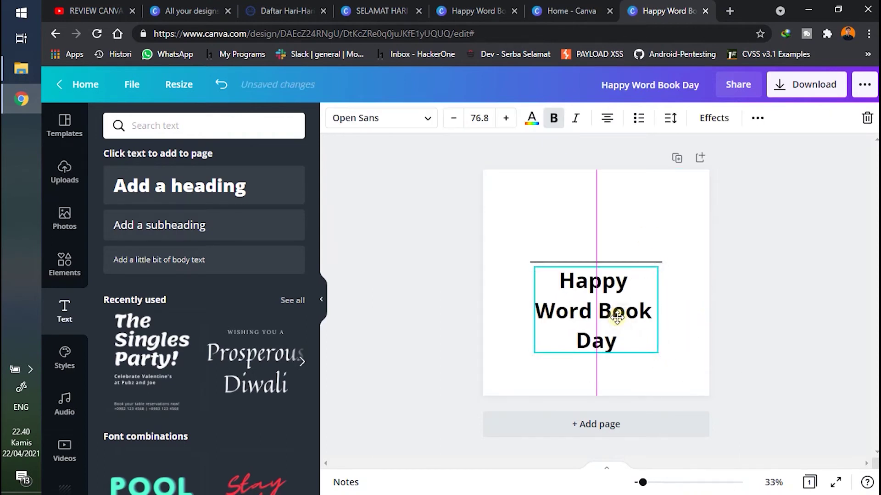
drag(535, 351, 528, 356)
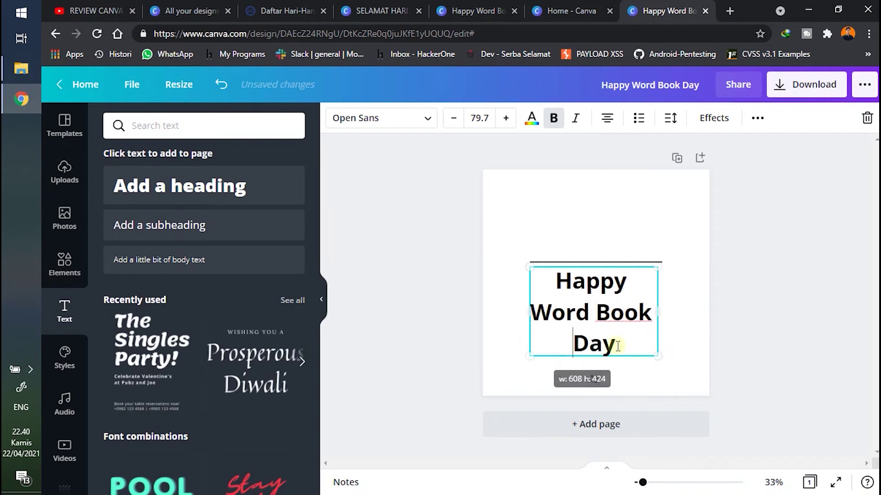
click(815, 305)
click(613, 337)
click(472, 304)
click(580, 319)
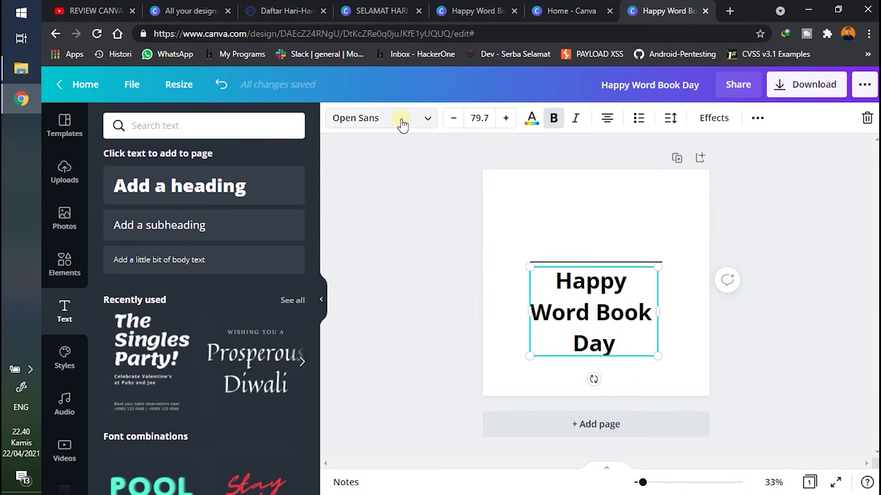
Try Alegreya Sans SC Bold on the title, then set its font to Chloe
click(416, 123)
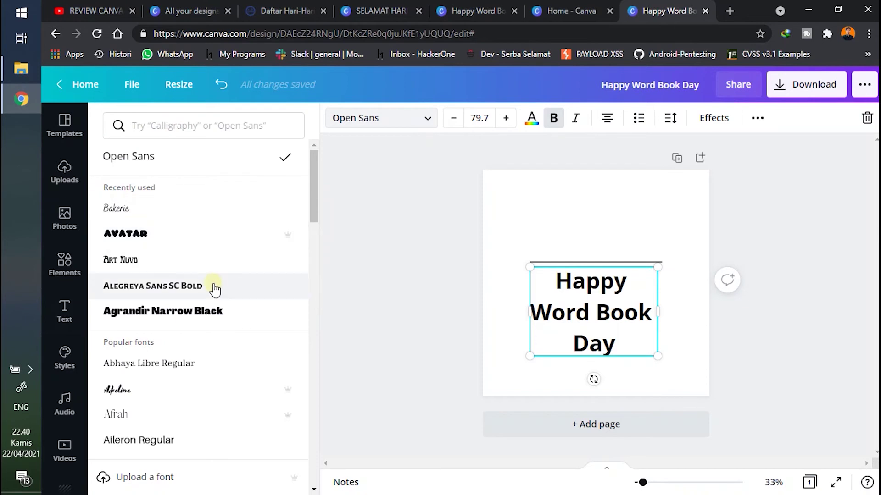
click(194, 287)
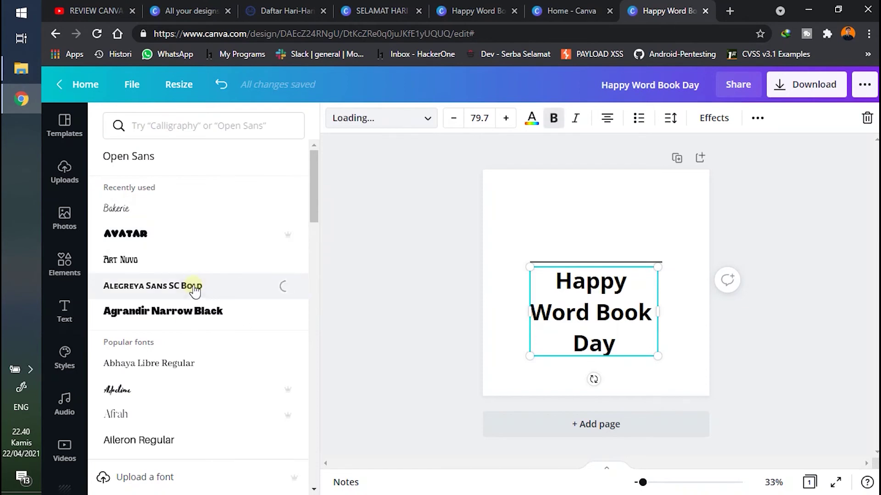
scroll(197, 341, down, 3)
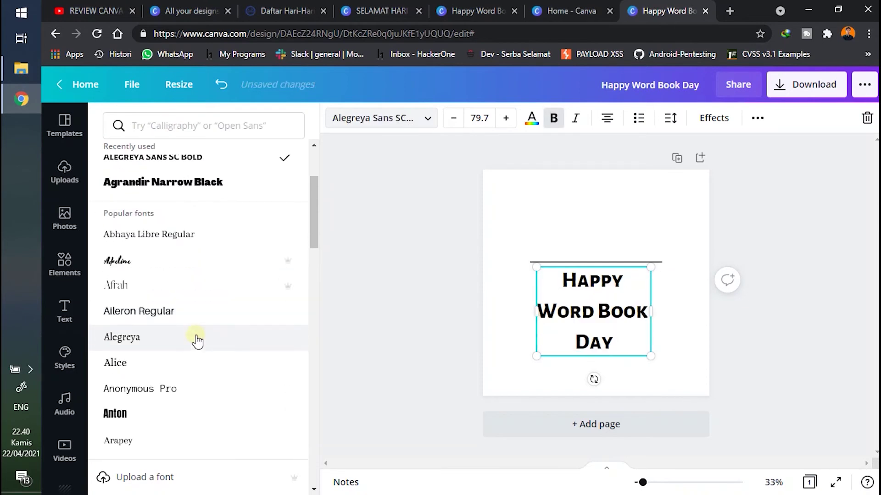
scroll(194, 346, down, 3)
scroll(194, 345, up, 3)
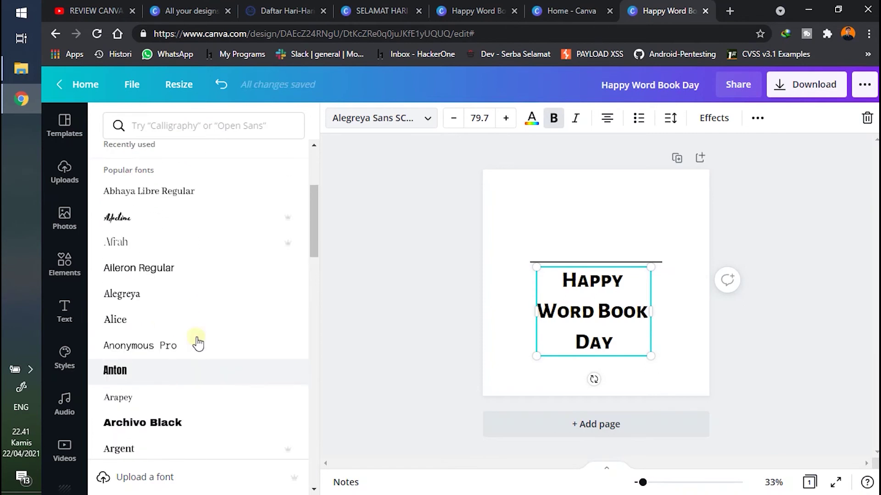
scroll(196, 343, up, 3)
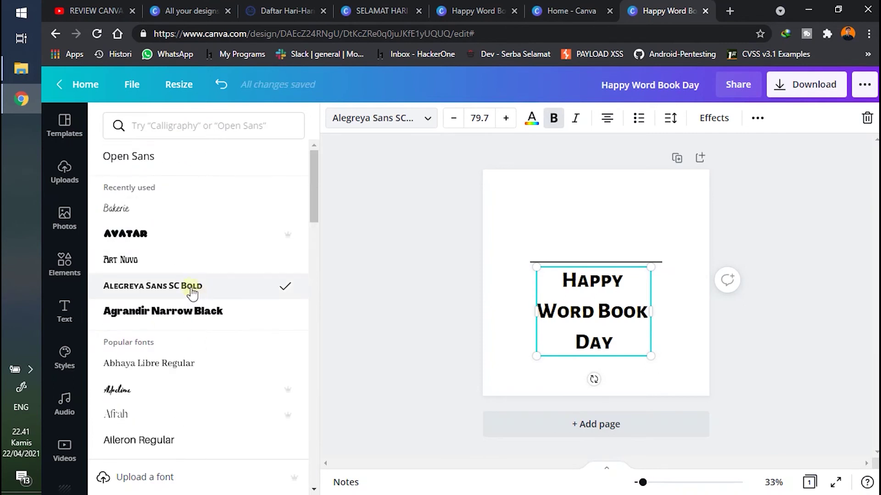
scroll(193, 330, down, 3)
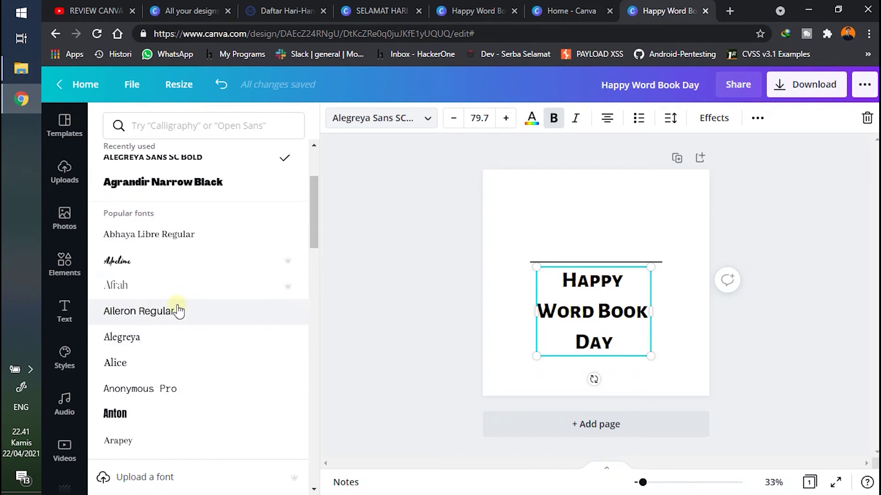
scroll(186, 319, down, 3)
scroll(194, 340, down, 1)
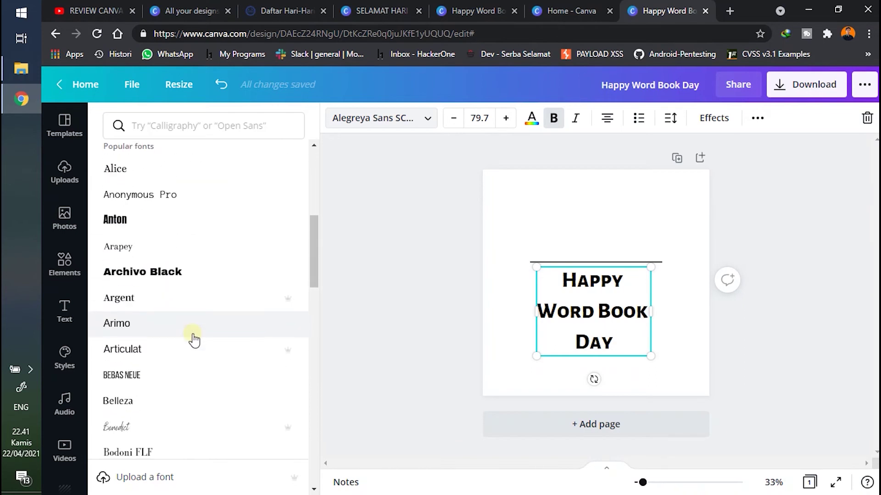
scroll(194, 340, down, 3)
scroll(194, 340, down, 3)
click(166, 427)
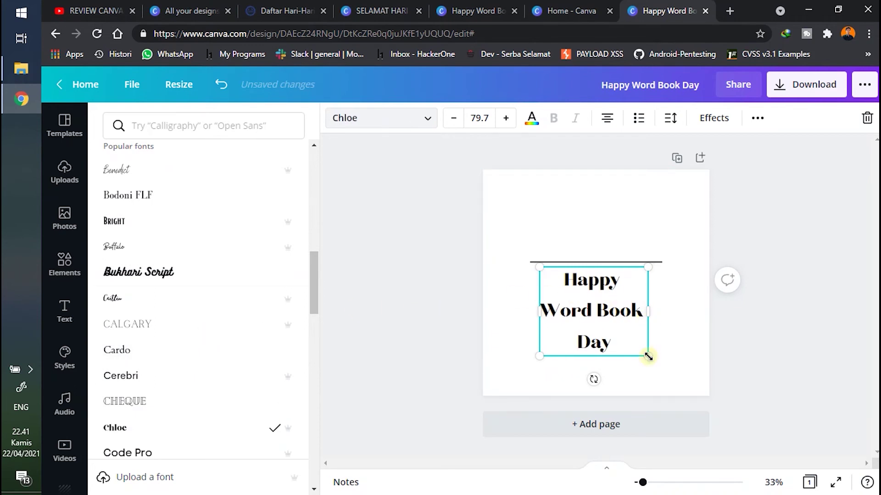
Enlarge the Chloe title to size 90.2
click(647, 332)
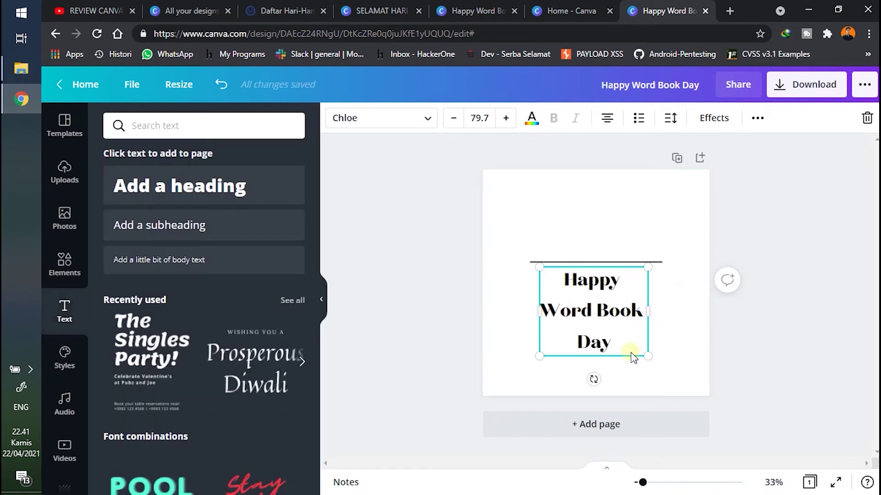
drag(647, 356, 662, 367)
click(635, 222)
click(612, 323)
click(626, 232)
click(597, 311)
click(635, 204)
click(613, 305)
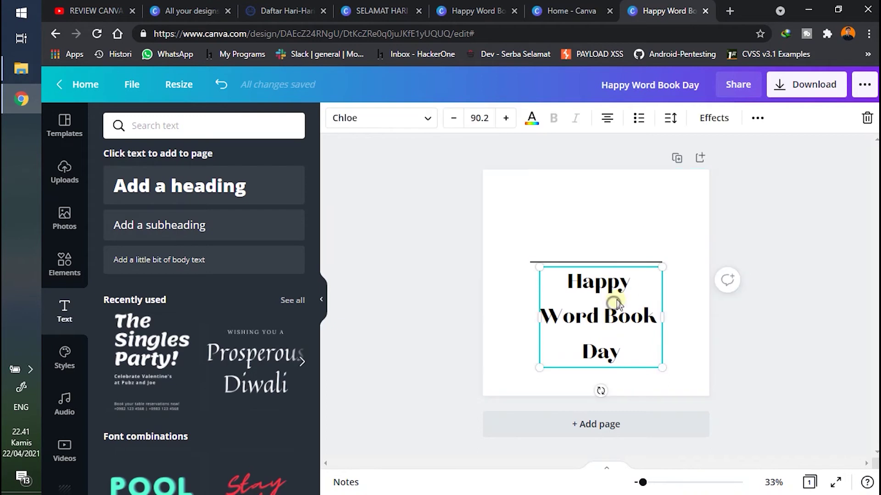
Set the title's letter spacing to 84 and line height to 1.18
click(665, 120)
click(755, 166)
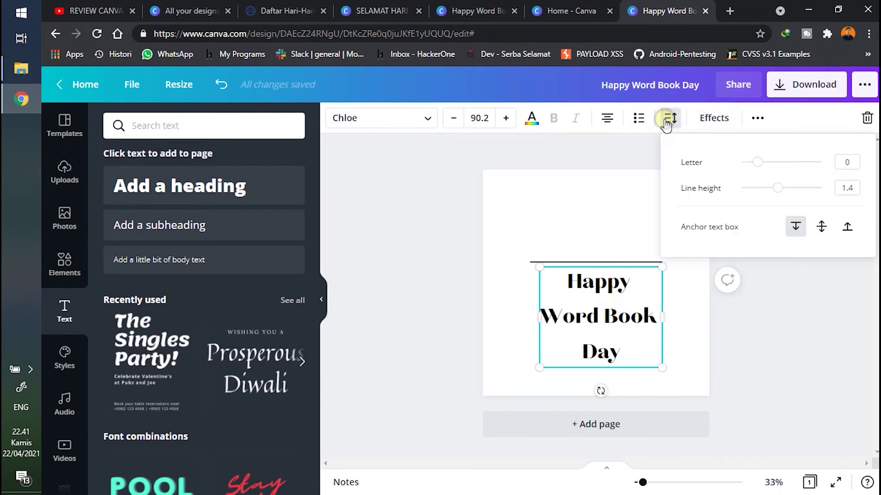
drag(761, 168, 766, 171)
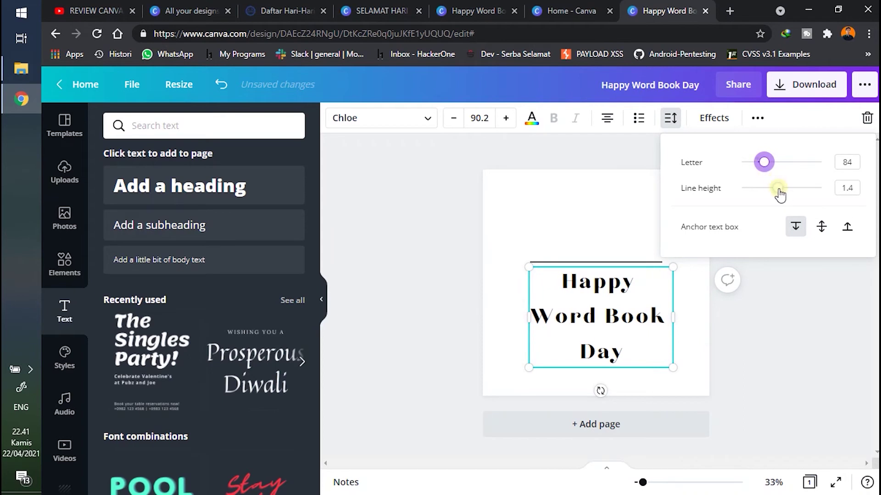
drag(774, 189, 769, 191)
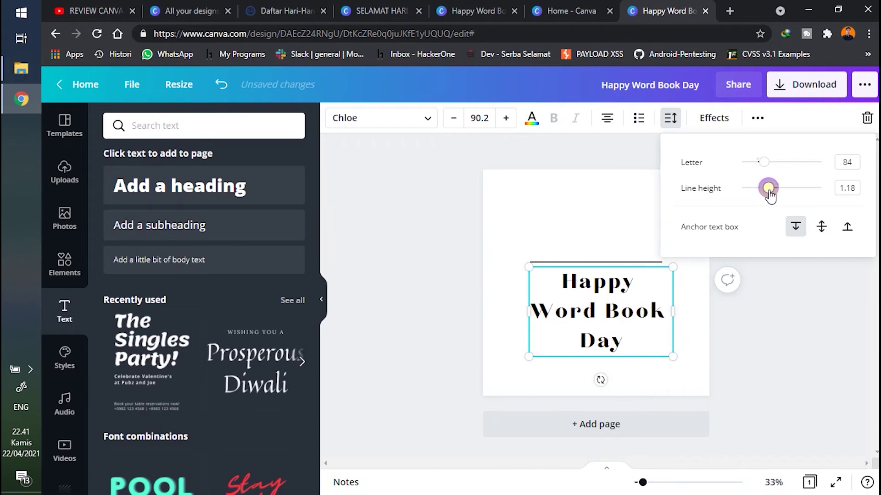
click(597, 197)
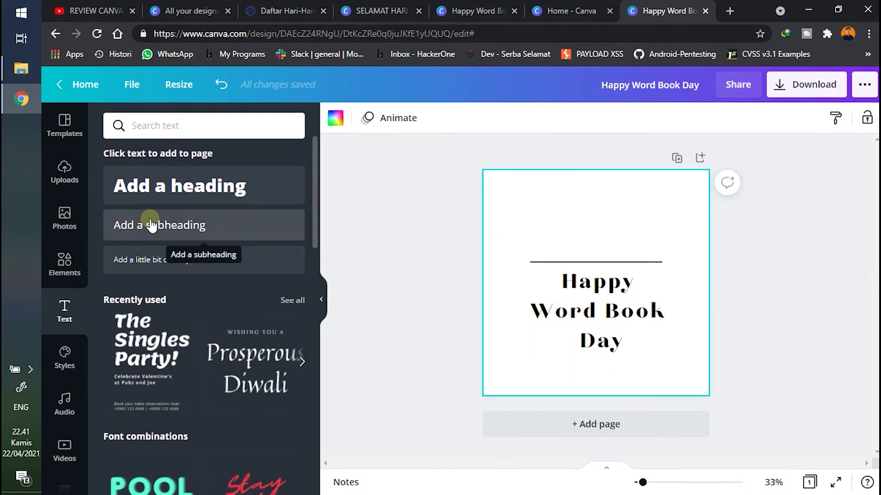
Add a subheading below the title and change its text to '23 April 2021'
click(207, 224)
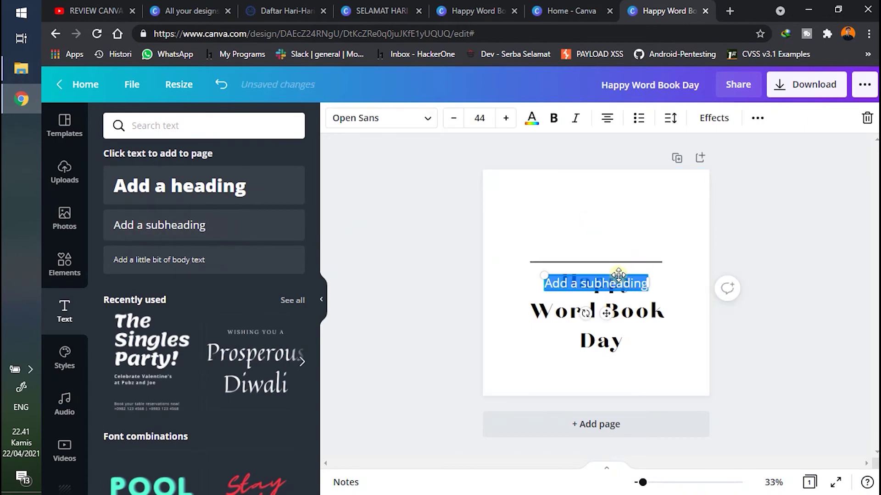
drag(619, 274, 606, 356)
click(595, 364)
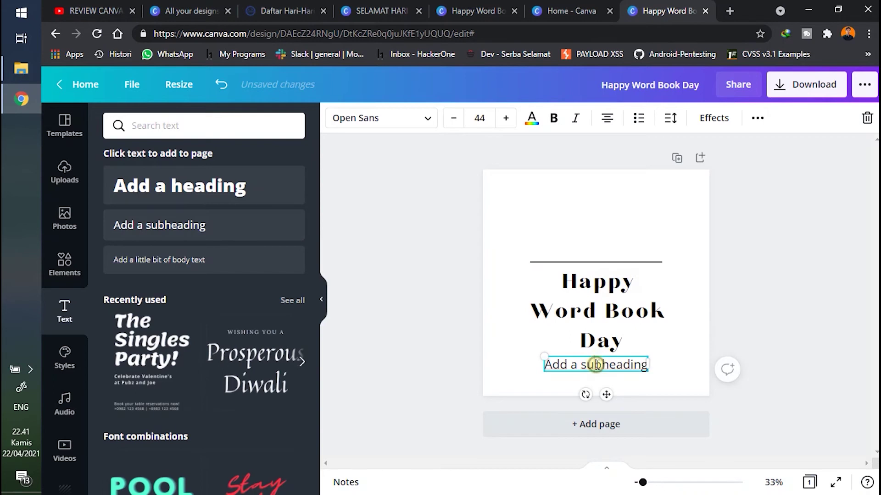
triple_click(595, 364)
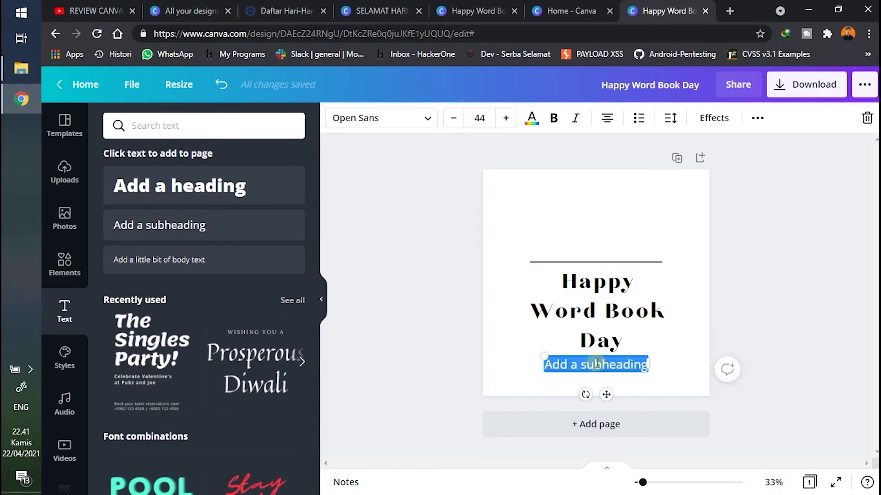
key(BackSpace)
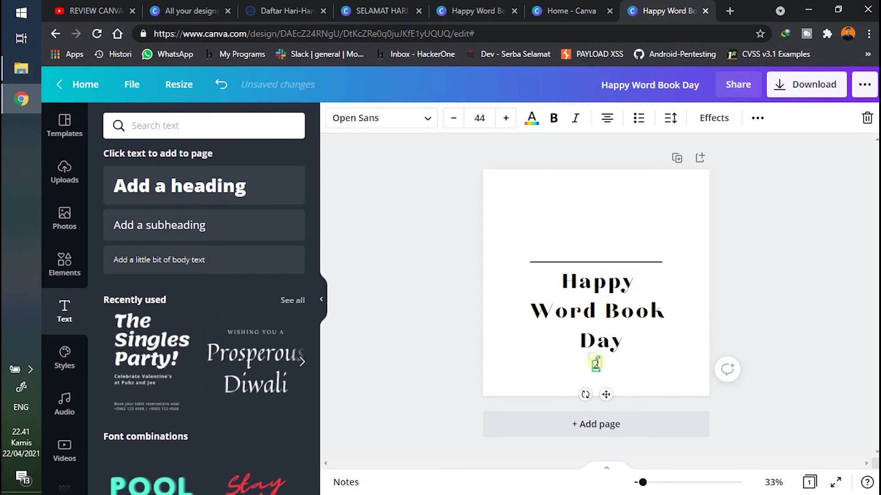
text(23)
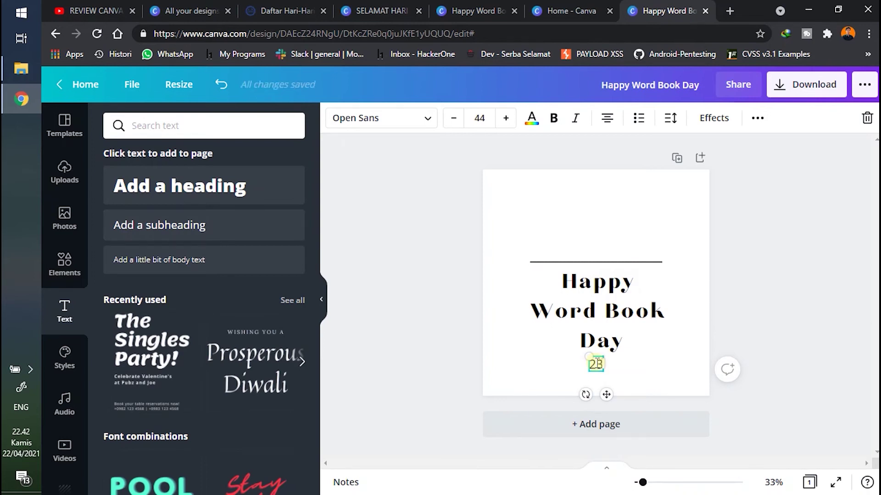
text(April 2021)
Shrink the date text to size 35.6
click(670, 351)
click(617, 367)
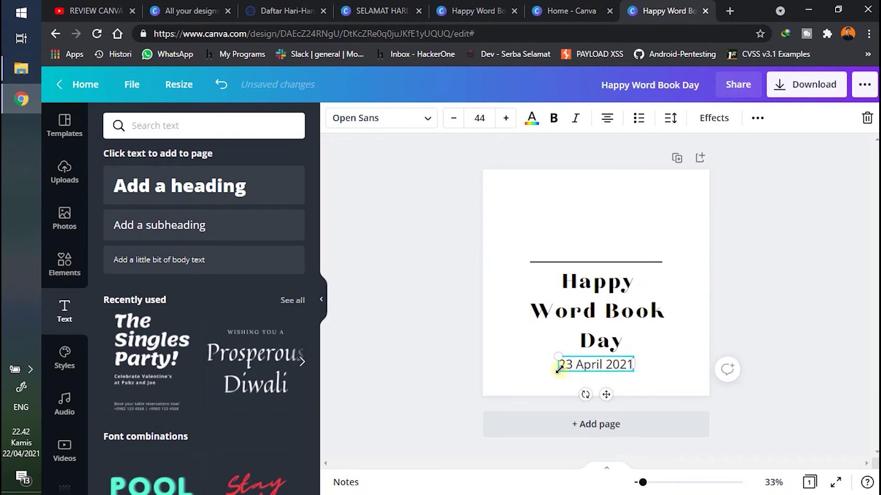
mouse_move(559, 369)
mouse_down()
mouse_move(572, 360)
mouse_move(612, 365)
mouse_up()
click(594, 354)
click(615, 367)
click(675, 378)
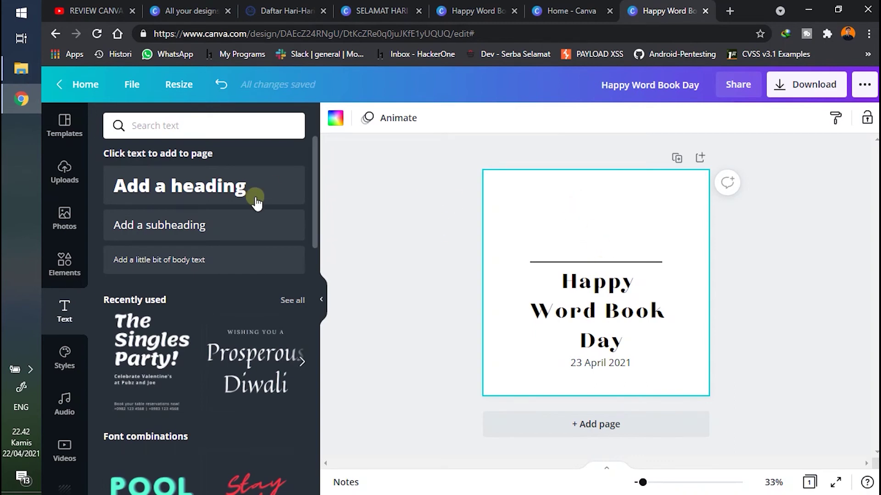
click(64, 262)
Search Elements for 'read' and browse the reading illustrations
click(191, 129)
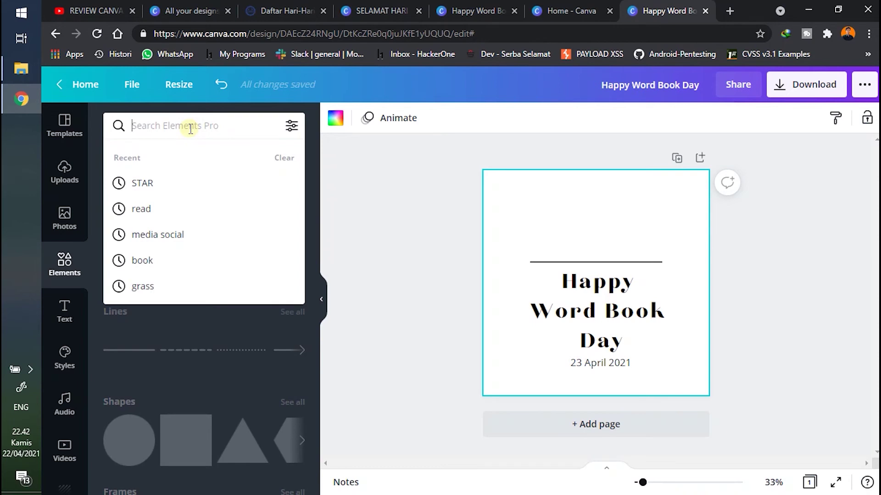
text(re)
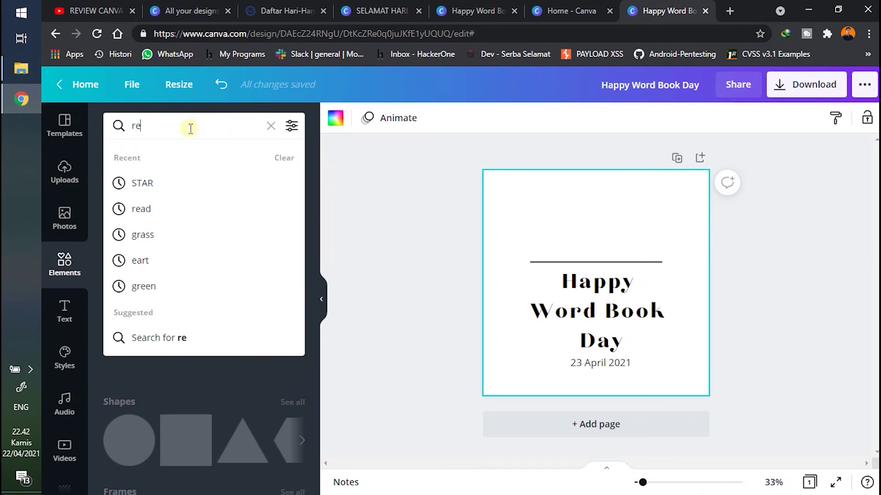
text(ad)
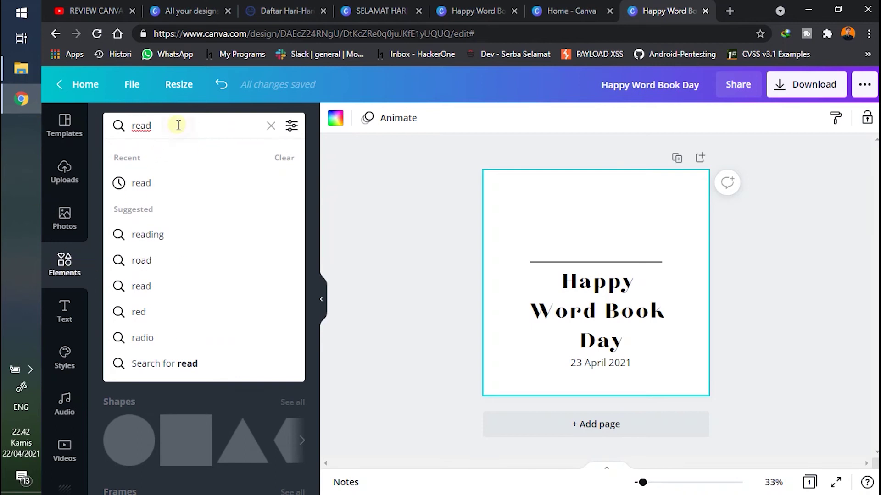
key(Return)
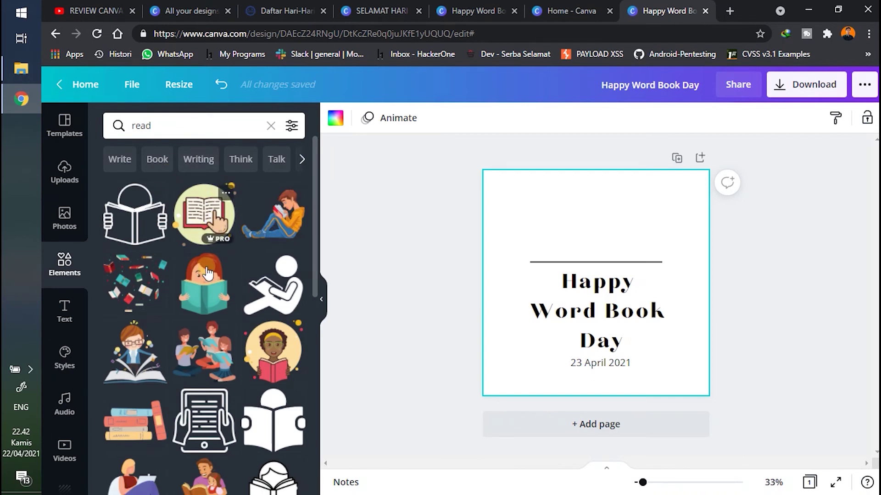
scroll(213, 335, down, 3)
scroll(214, 335, down, 2)
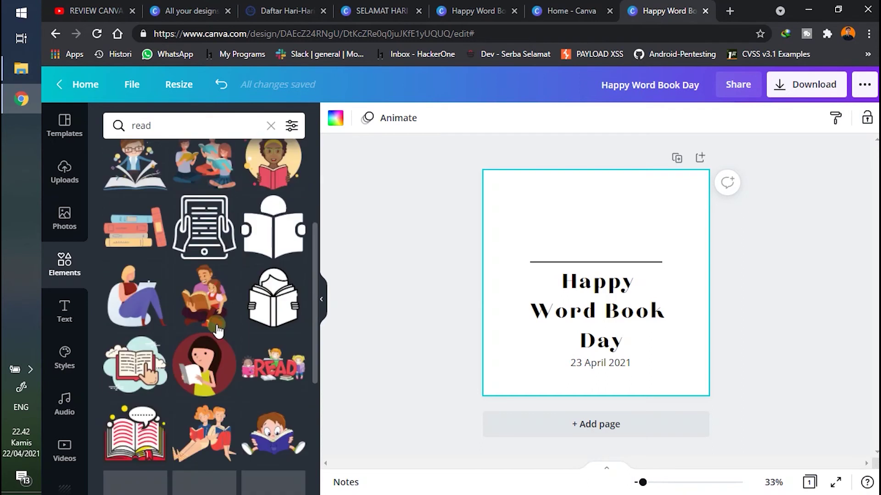
scroll(206, 339, down, 1)
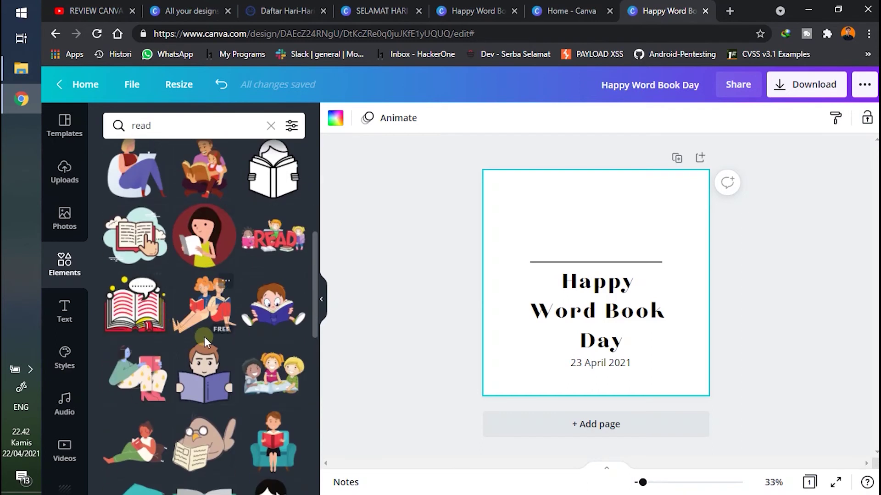
scroll(205, 342, down, 1)
scroll(211, 263, up, 5)
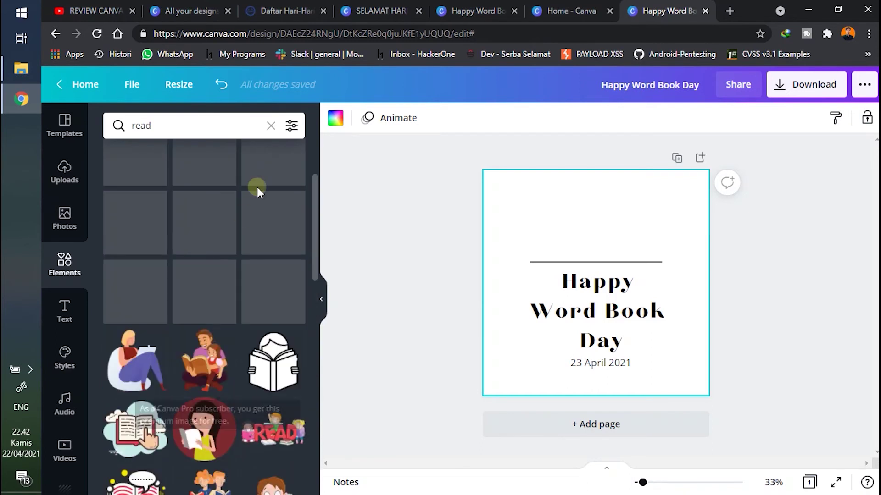
Filter the 'read' results to free elements and scroll to the boy-reading illustration
click(291, 128)
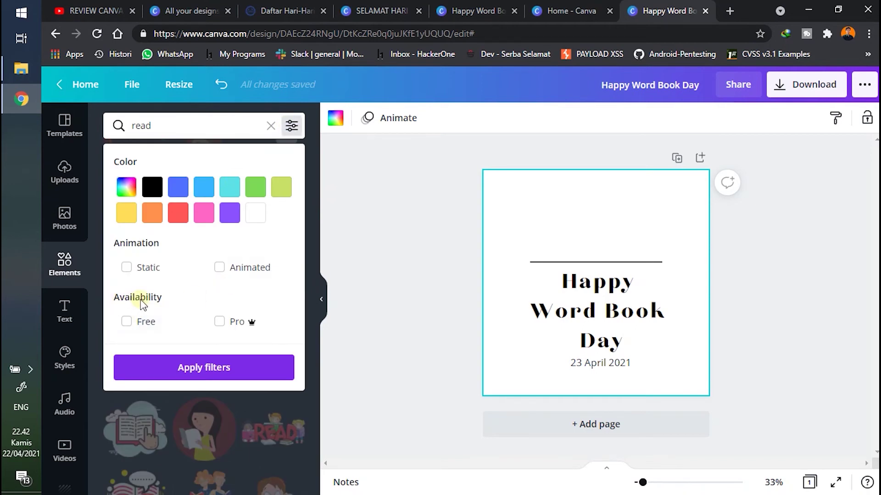
click(126, 321)
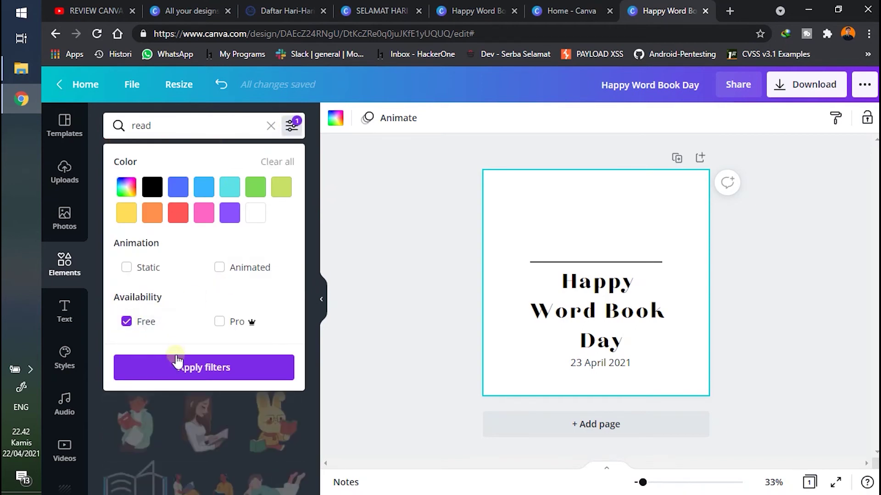
click(186, 369)
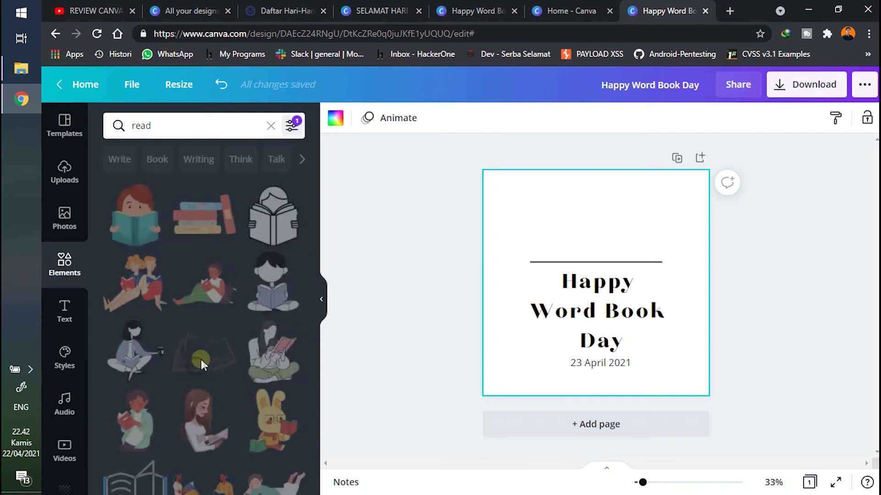
click(250, 290)
scroll(243, 289, down, 1)
scroll(237, 288, down, 4)
scroll(238, 280, down, 4)
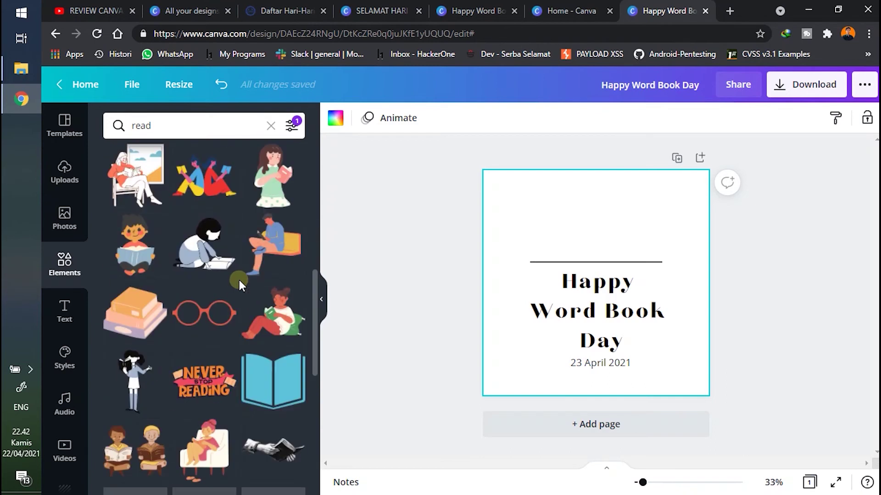
scroll(224, 292, down, 5)
scroll(257, 257, down, 1)
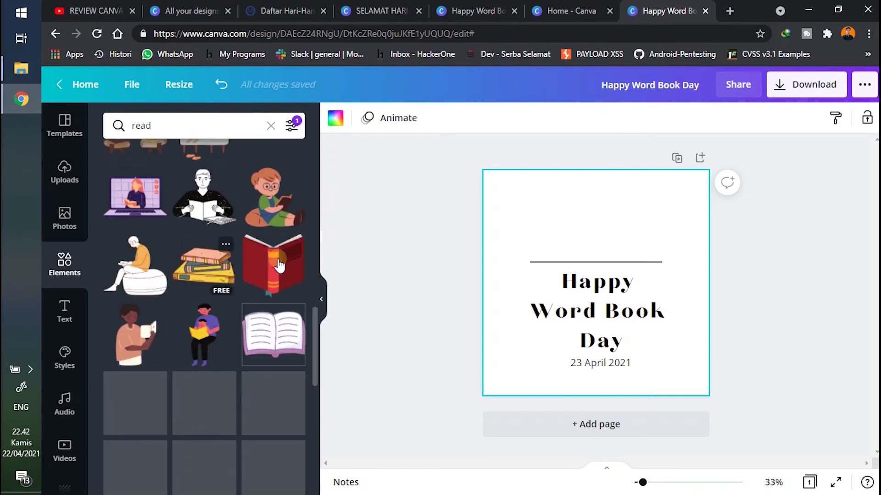
Add the boy-reading illustration above the line and move the title and date lower
click(266, 205)
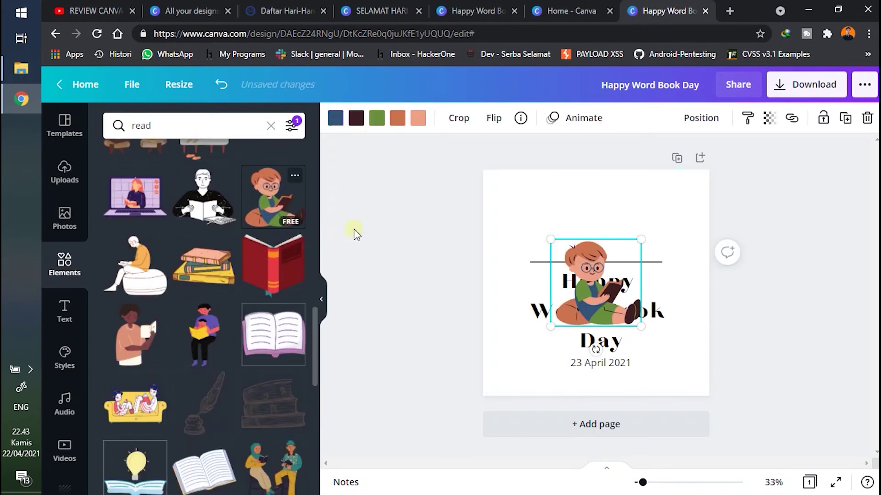
drag(588, 299, 588, 227)
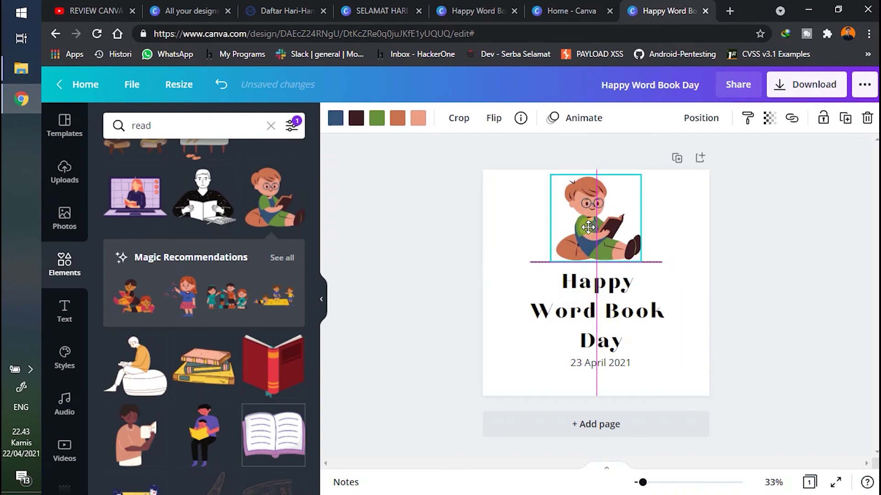
click(670, 321)
click(664, 372)
drag(667, 384, 539, 262)
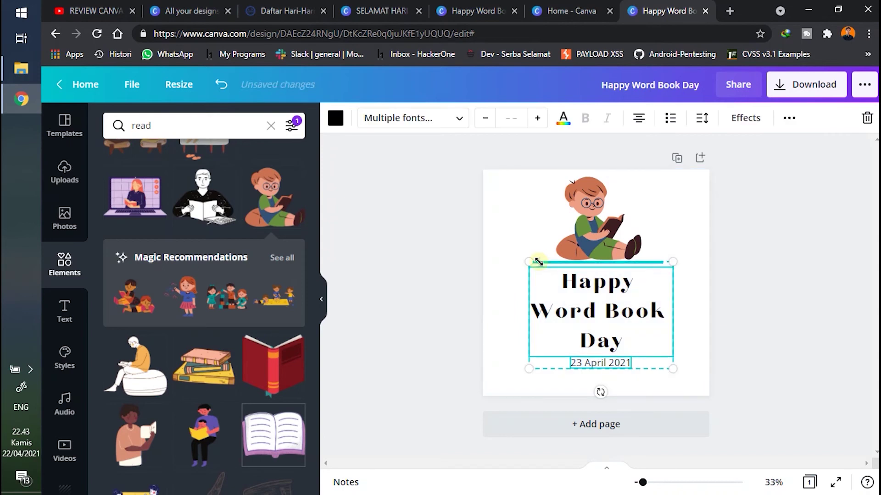
key(Down)
key(Down)
key(Down)
drag(591, 292, 587, 300)
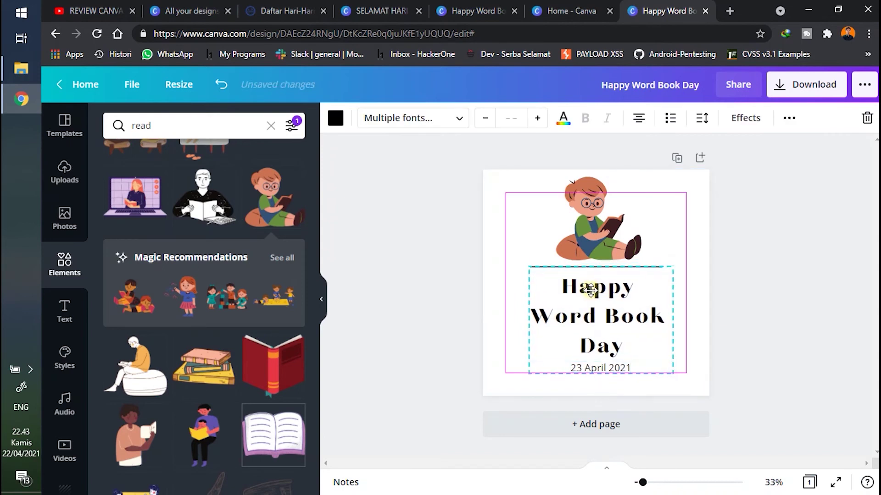
Enlarge the boy slightly, then shrink and centre the title-and-date group
click(657, 257)
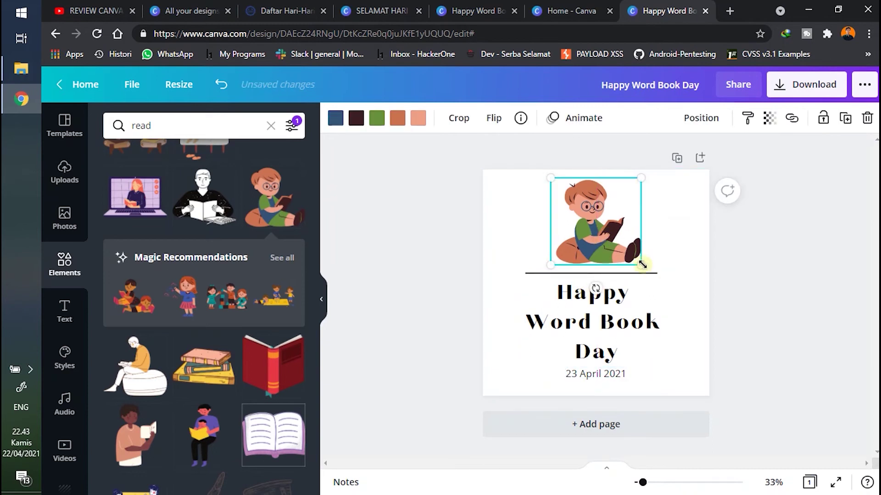
drag(641, 265, 646, 270)
click(651, 384)
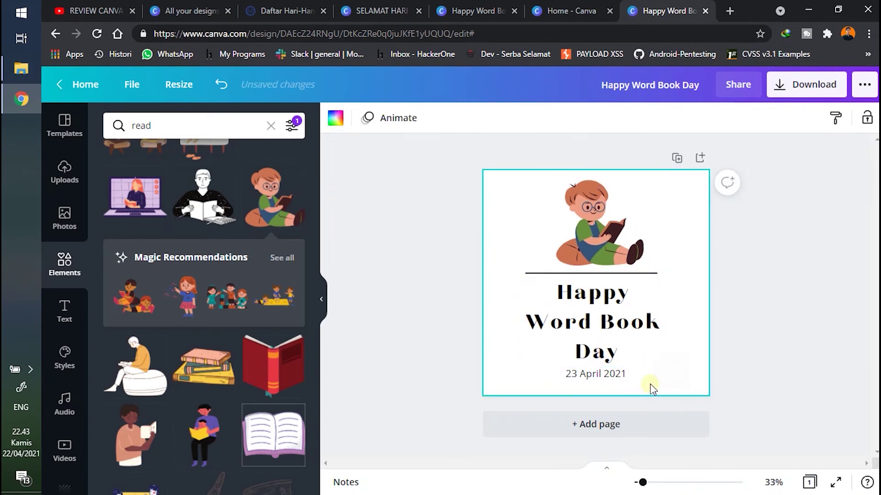
drag(650, 385, 540, 273)
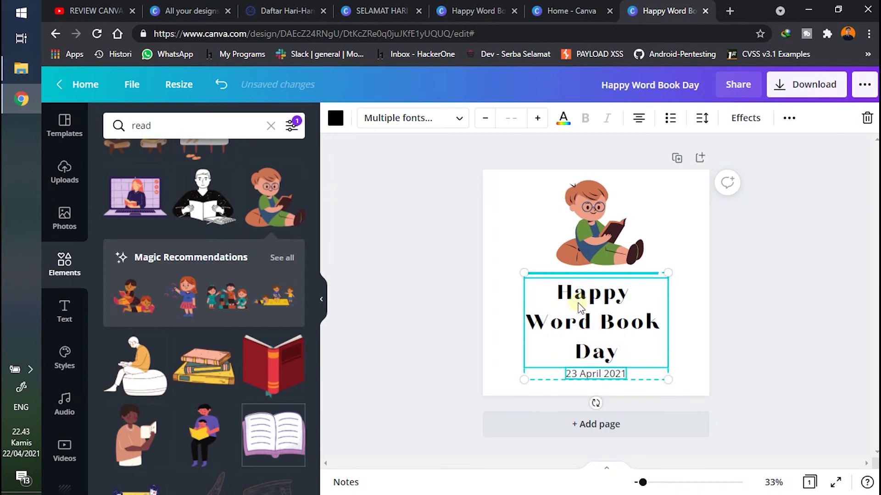
click(673, 382)
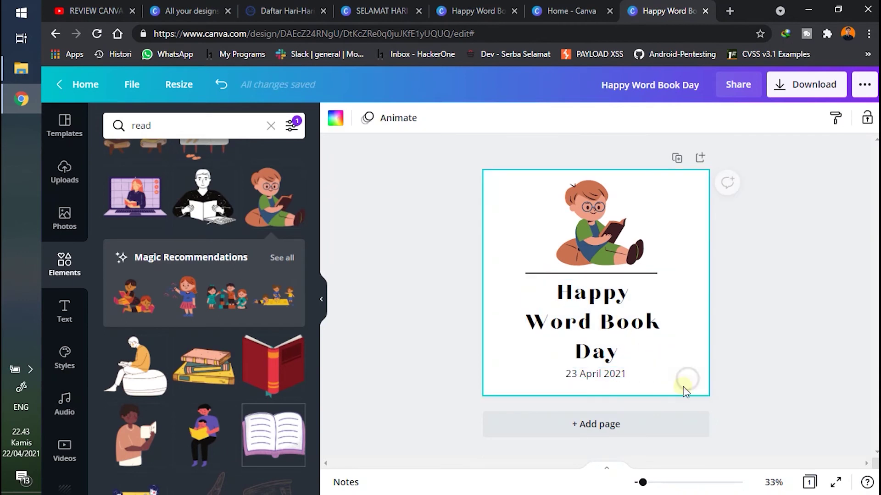
mouse_move(667, 383)
mouse_down()
mouse_move(559, 314)
mouse_move(527, 275)
mouse_up()
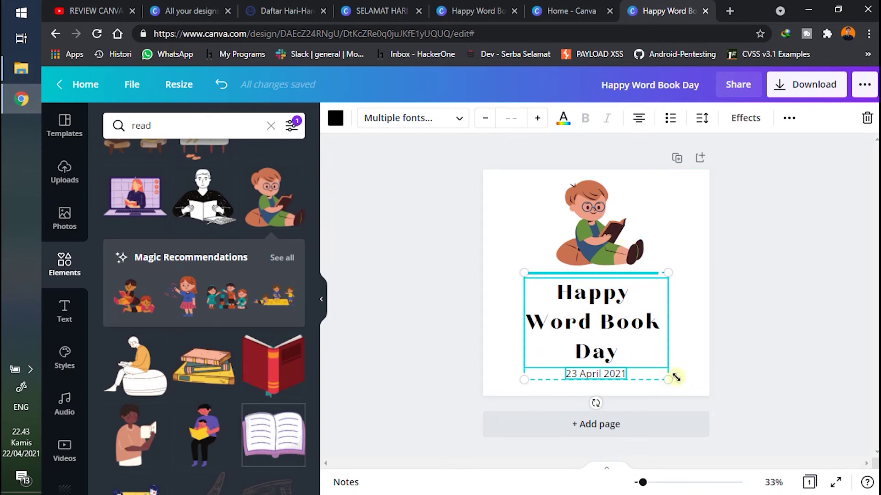
drag(669, 381, 651, 368)
drag(607, 323, 620, 326)
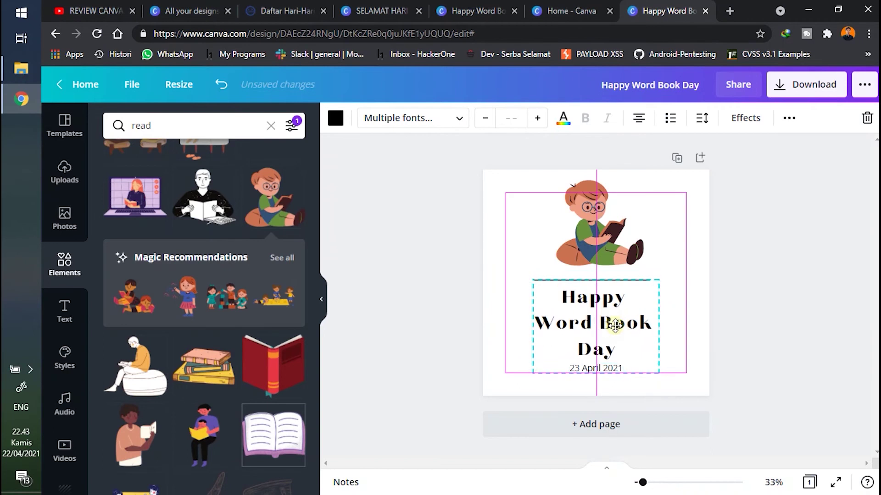
Shift the boy slightly left, enlarge him, and resize the title to 82.1
click(684, 271)
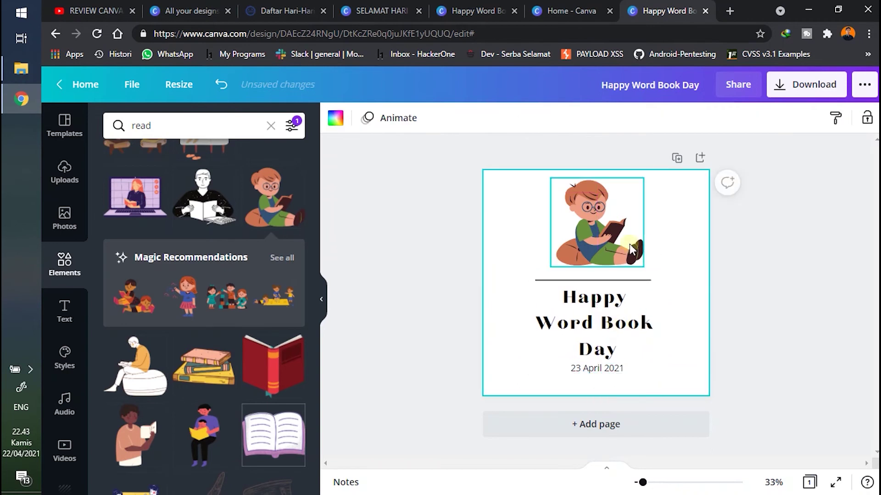
drag(601, 241, 594, 242)
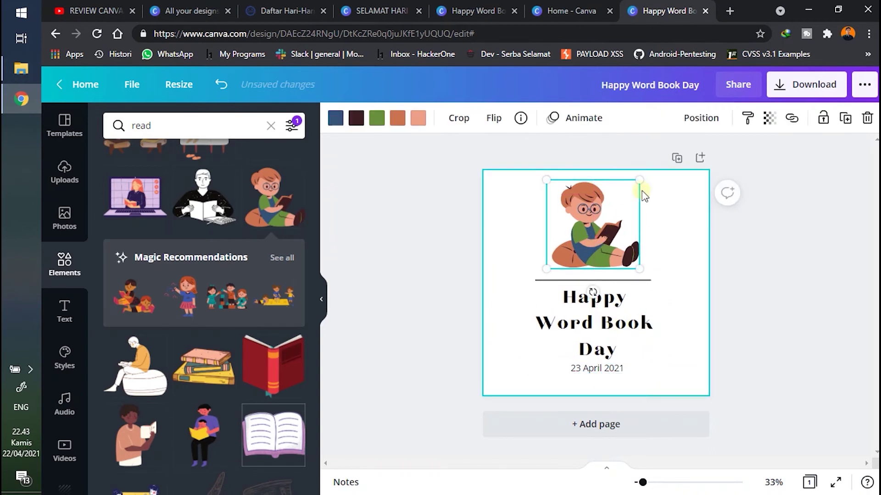
drag(639, 181, 646, 203)
click(684, 257)
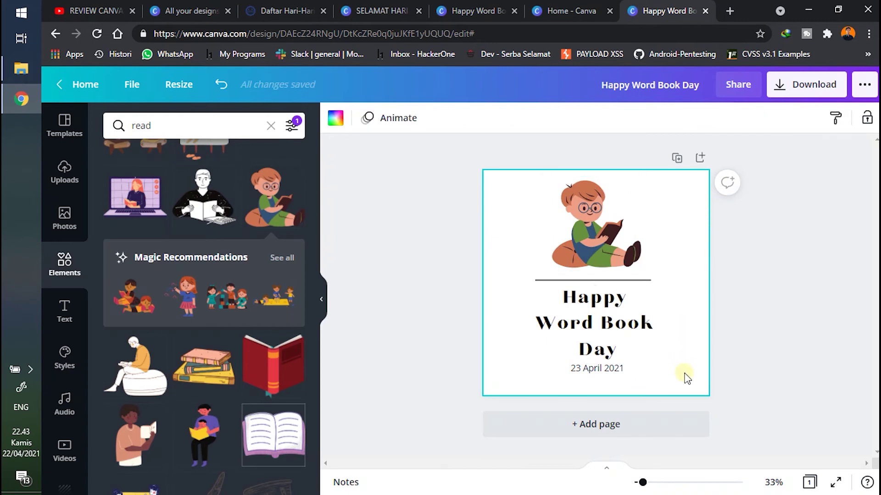
click(607, 326)
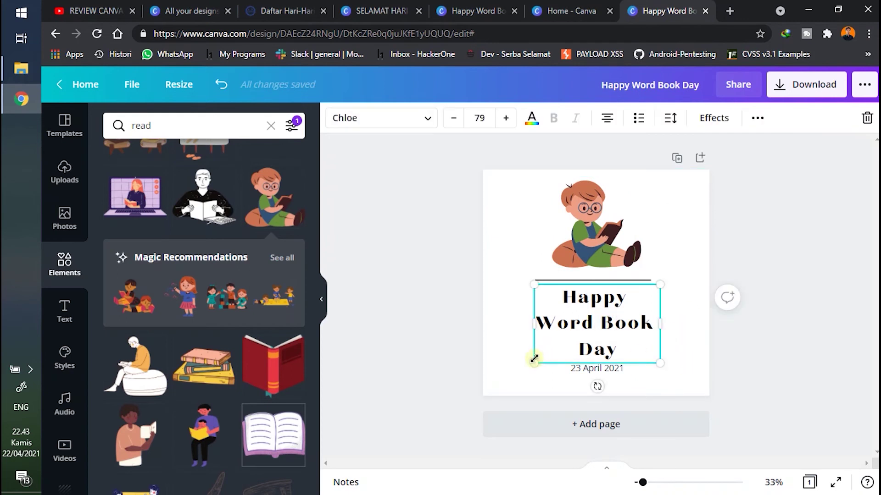
drag(534, 359, 528, 365)
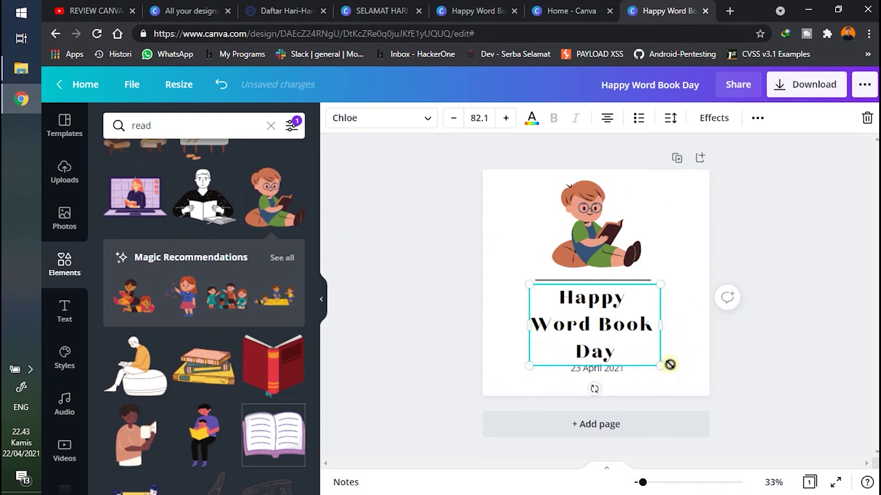
Enlarge the title slightly and move the 23 April 2021 date a little lower
drag(664, 368, 667, 369)
click(700, 377)
click(612, 373)
drag(612, 374, 612, 385)
click(650, 381)
Enlarge the title further, to size 88.6, and centre it on the page
click(610, 342)
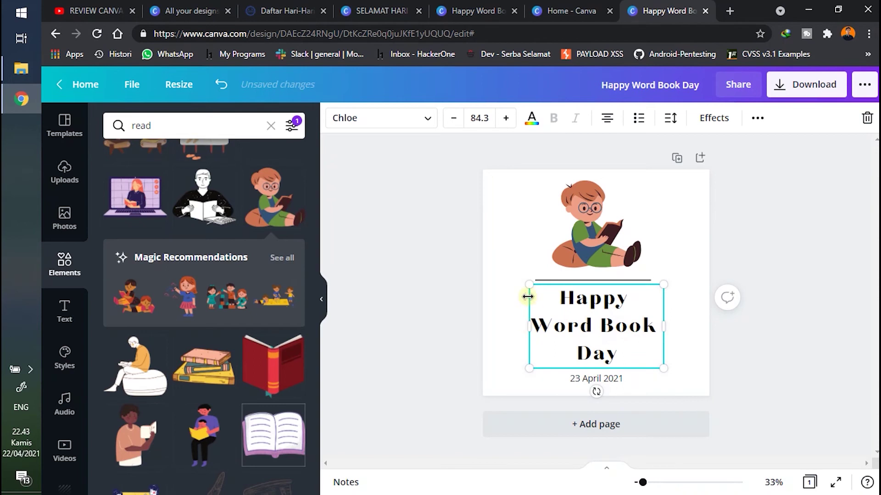
drag(528, 282, 522, 277)
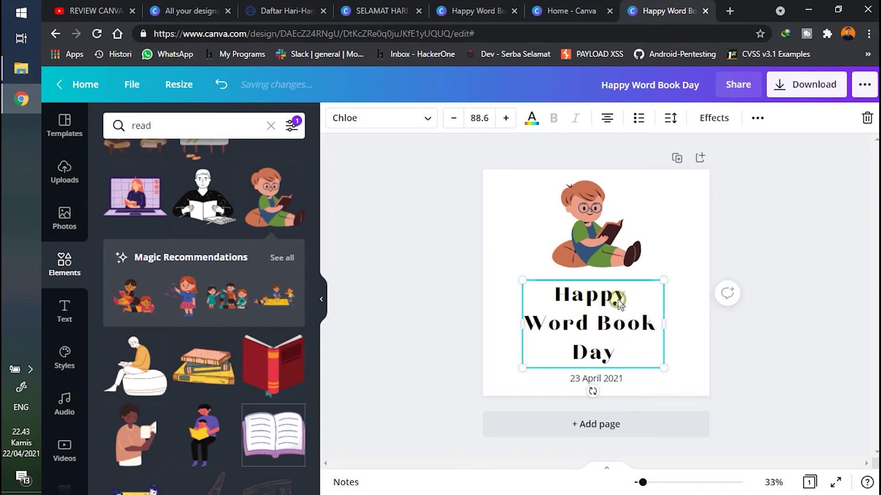
drag(614, 297, 620, 299)
click(663, 255)
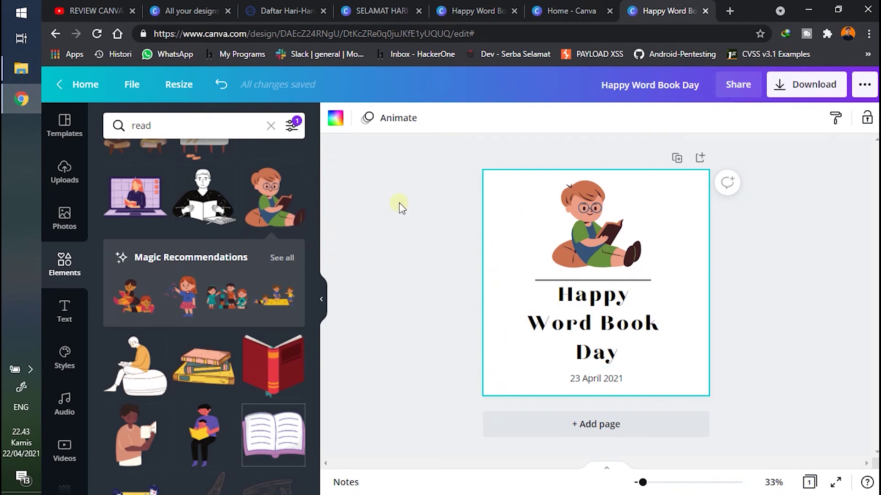
Select the page background and try dark blue colours on it
click(749, 277)
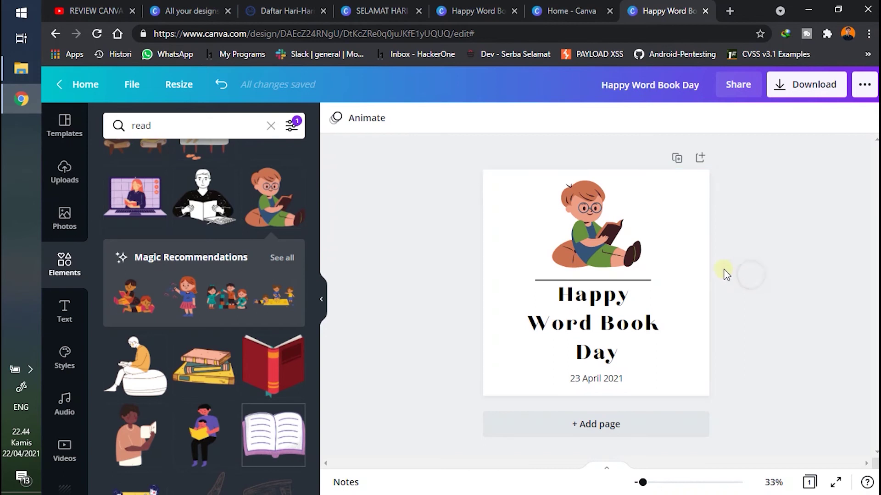
click(695, 247)
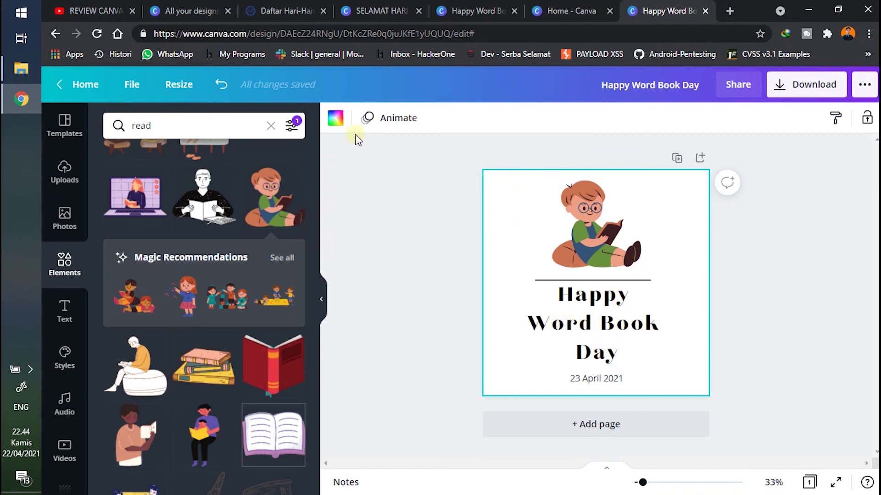
click(333, 122)
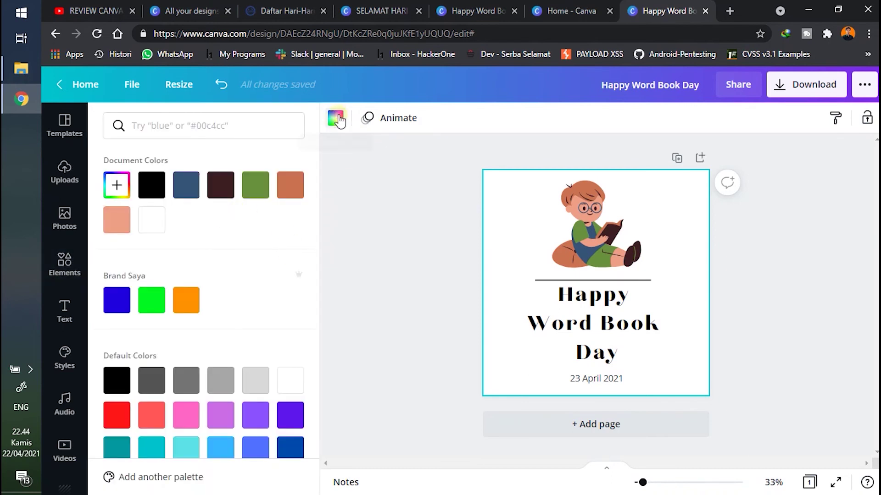
click(196, 196)
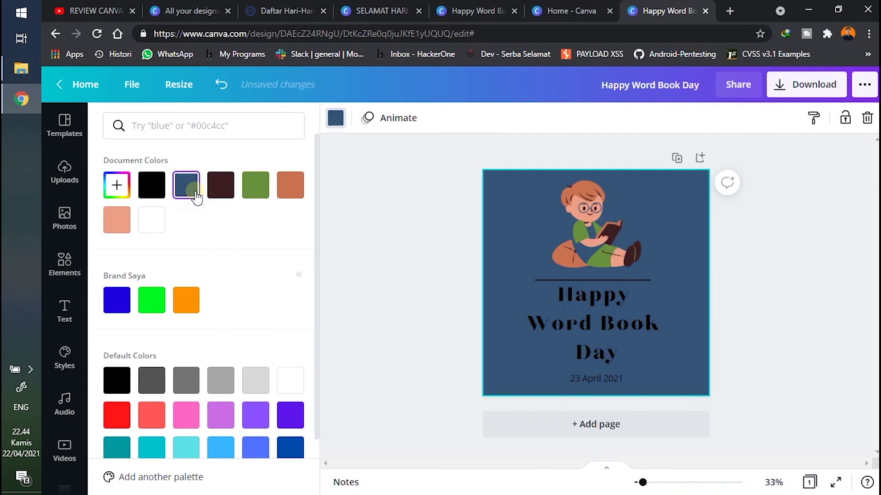
click(123, 196)
click(120, 188)
Adjust the custom colour hue until the background is dark maroon #6B0000
click(273, 253)
drag(274, 253, 282, 251)
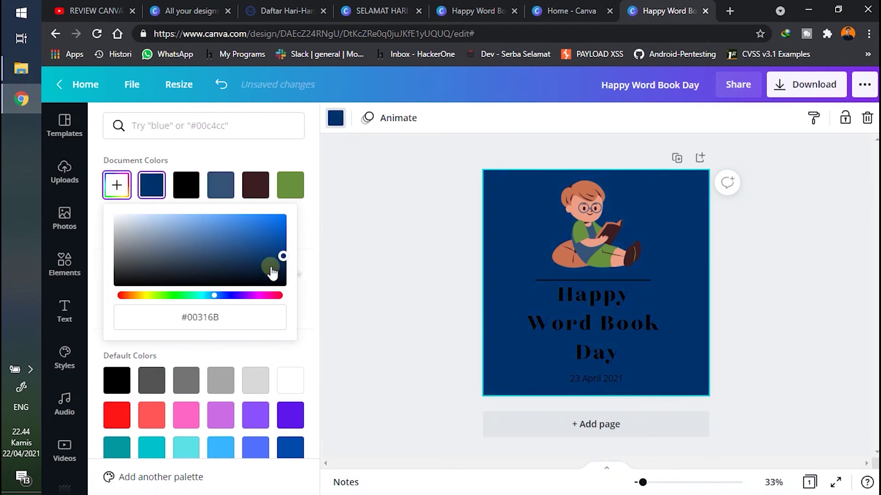
mouse_move(213, 296)
mouse_down()
mouse_move(282, 298)
mouse_move(115, 305)
mouse_move(224, 307)
mouse_move(208, 305)
mouse_up()
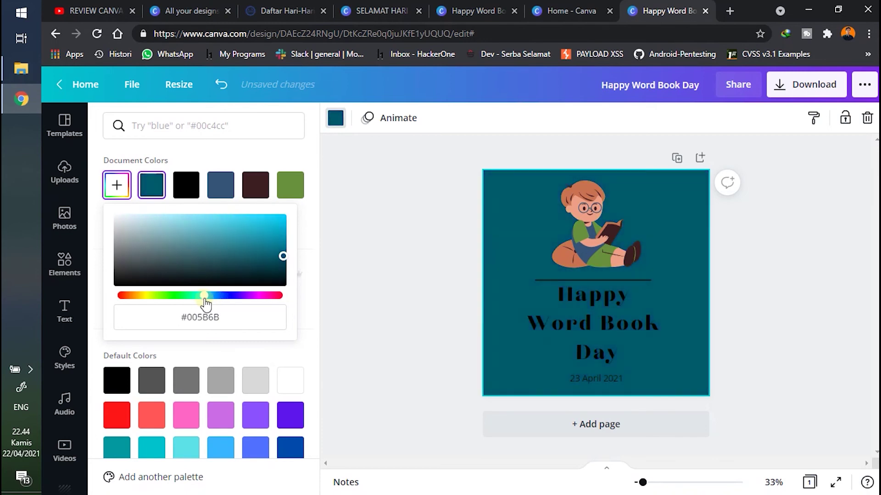
drag(211, 296, 281, 304)
click(681, 243)
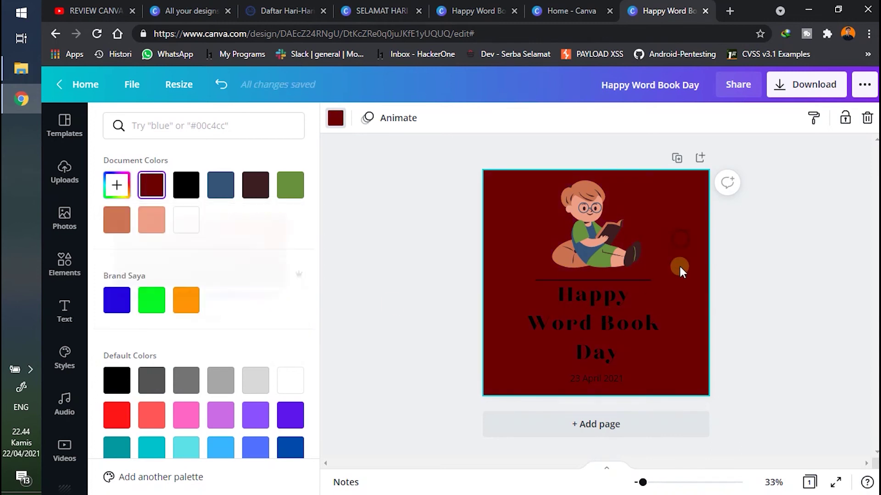
click(600, 336)
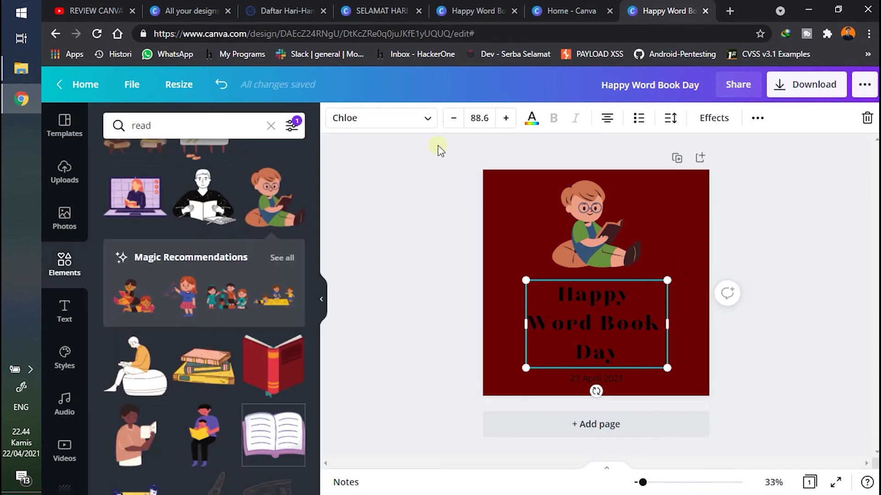
Colour the title orange and the 23 April 2021 date light peach
click(527, 120)
click(186, 300)
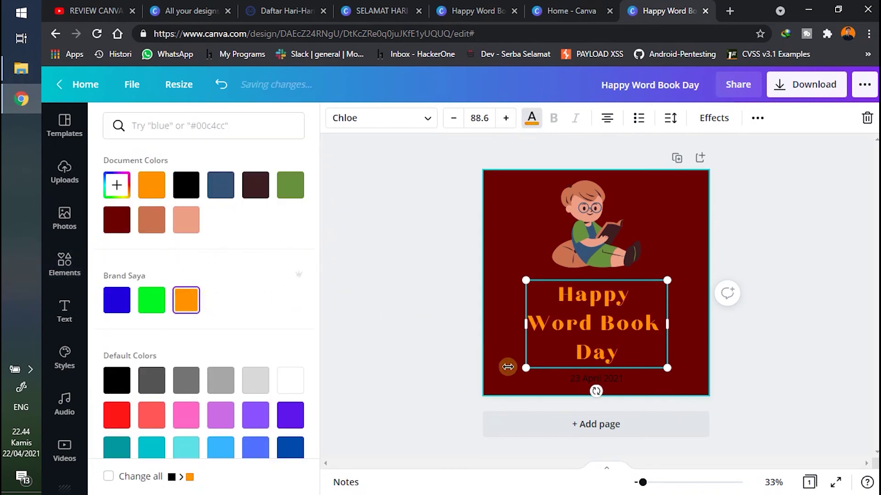
click(592, 380)
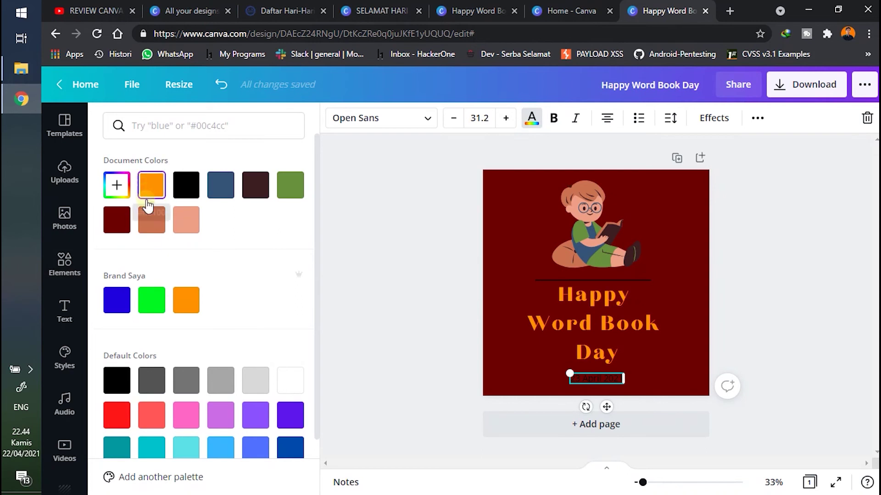
click(116, 220)
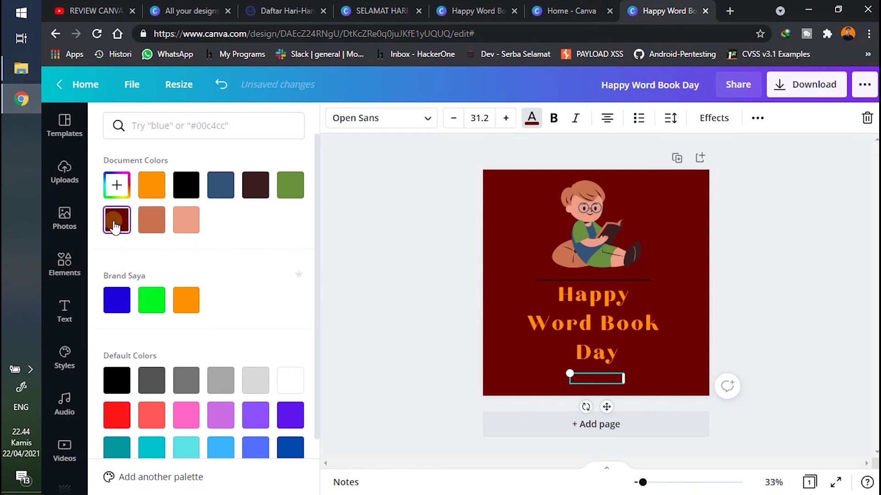
click(183, 221)
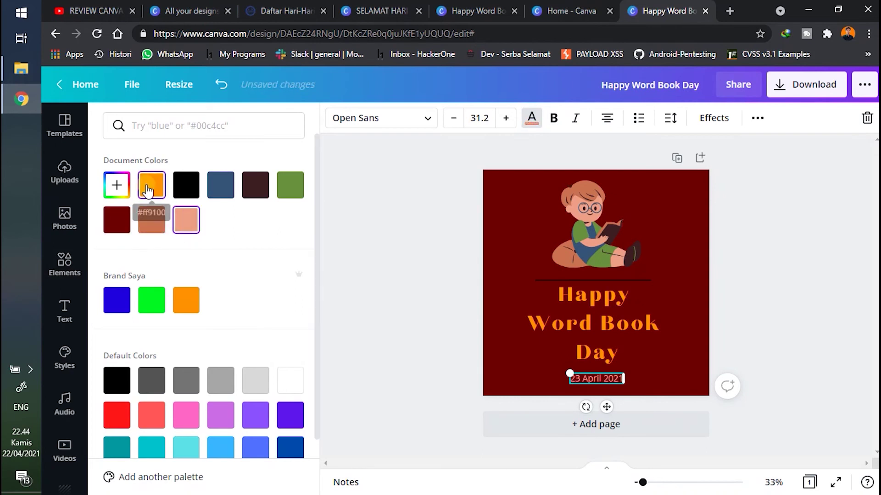
click(687, 281)
Nudge the date slightly upward so it sits just beneath the title
click(778, 296)
drag(593, 378, 594, 373)
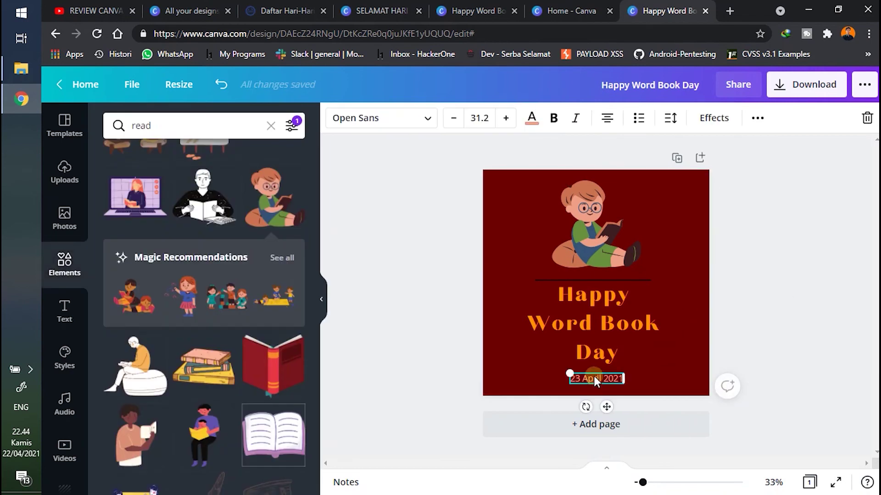
click(680, 269)
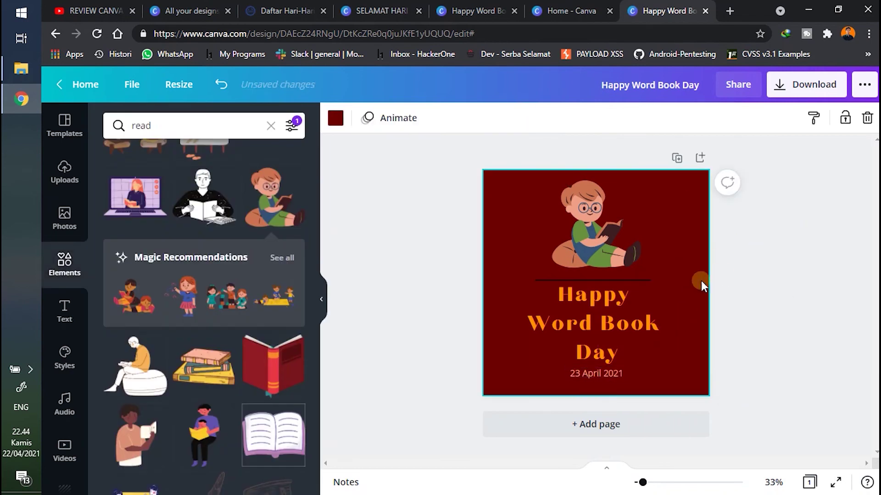
click(641, 281)
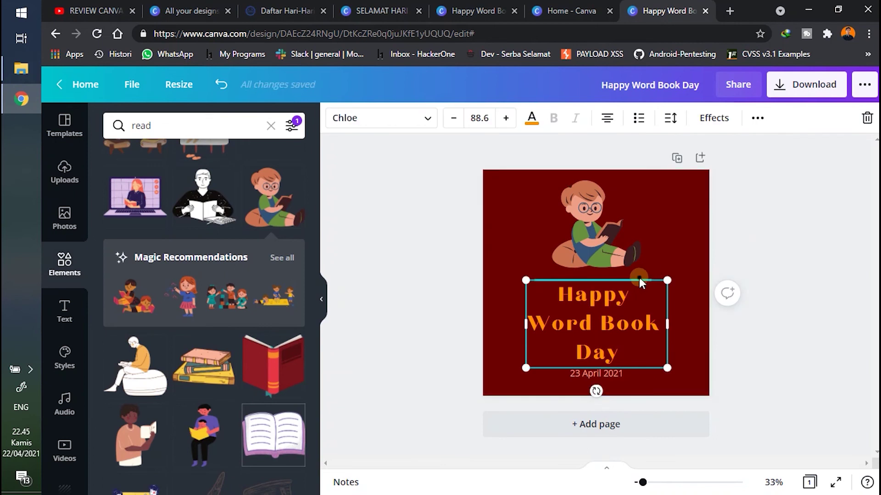
Extend the divider line's right end and increase its line weight
click(639, 279)
click(372, 120)
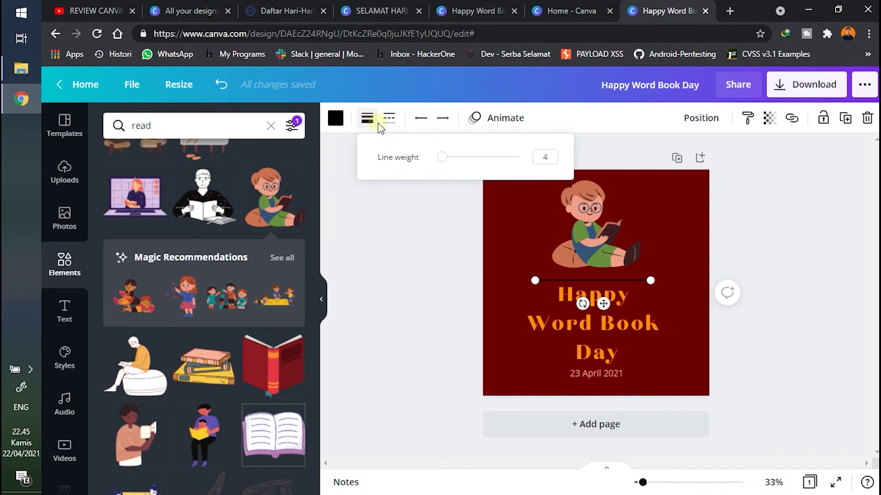
click(378, 123)
drag(647, 282, 651, 280)
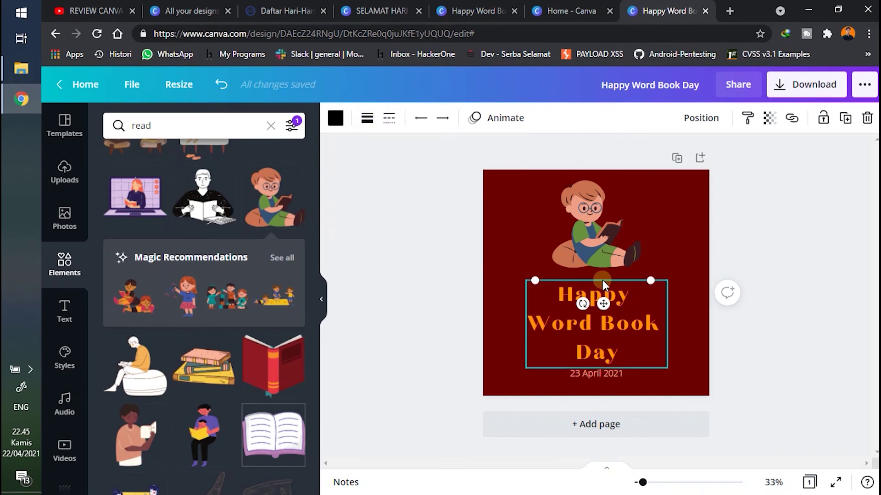
click(365, 120)
drag(442, 163, 446, 167)
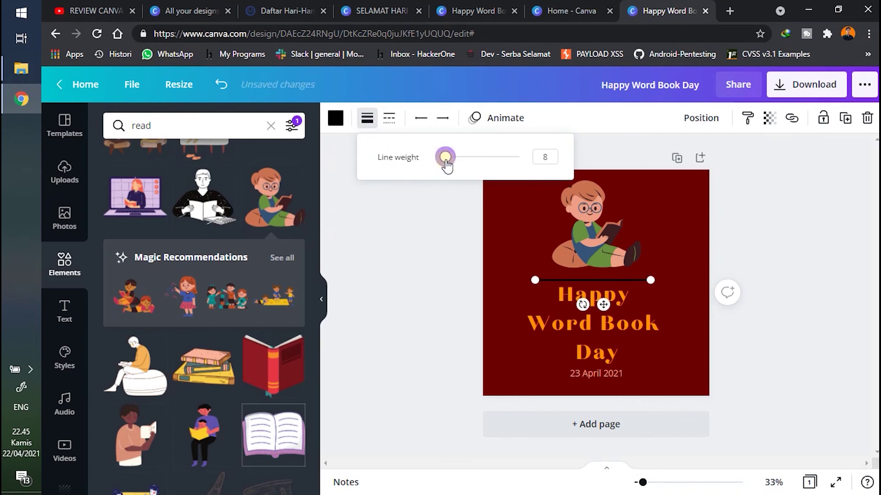
click(512, 222)
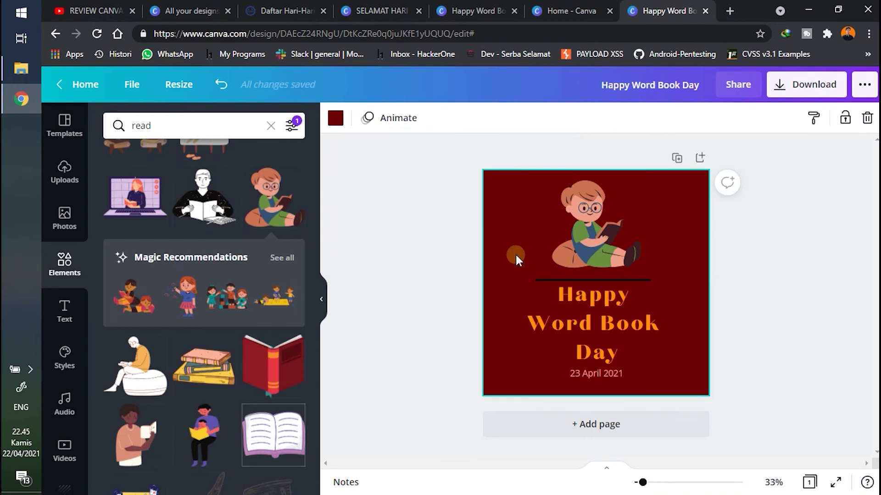
Recolour the divider line terracotta
click(534, 279)
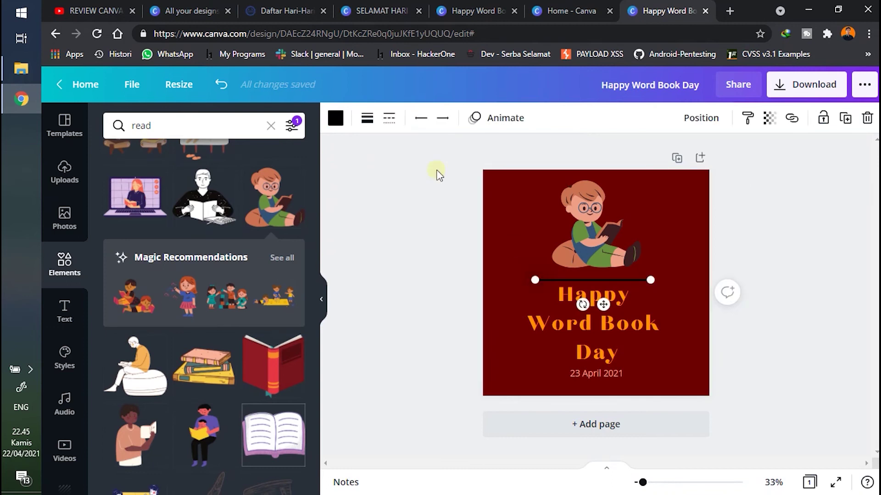
click(336, 118)
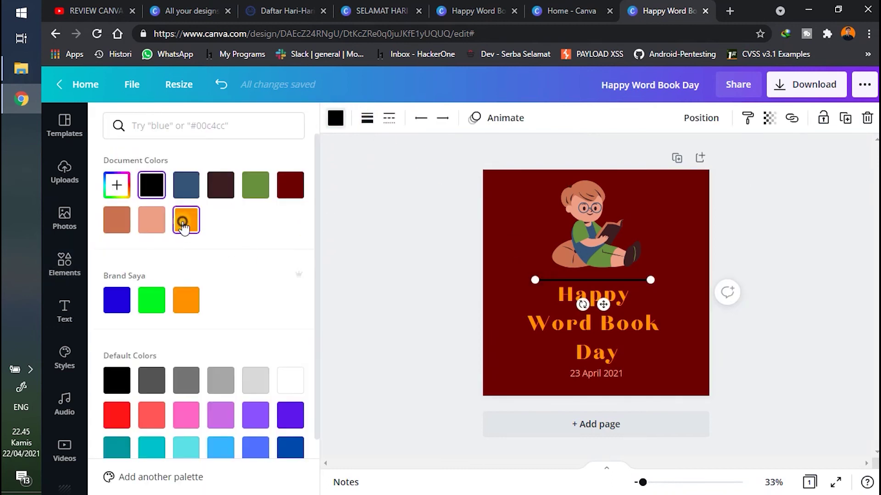
click(185, 220)
click(115, 220)
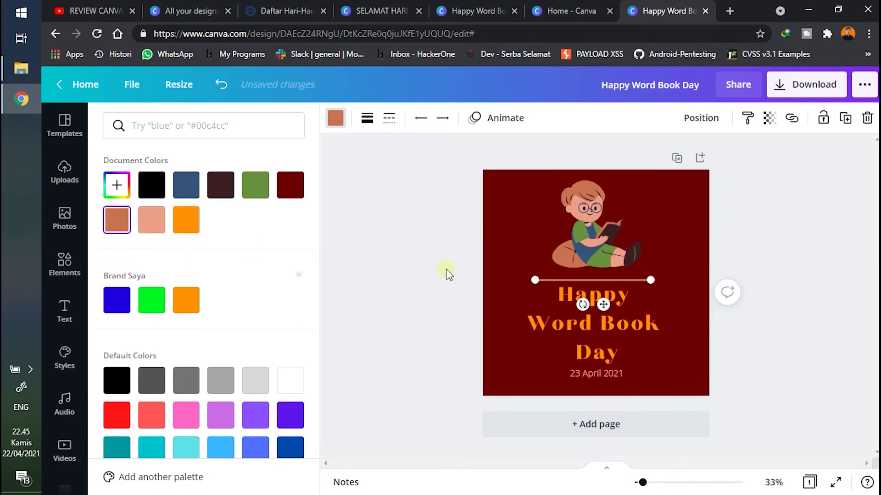
click(573, 279)
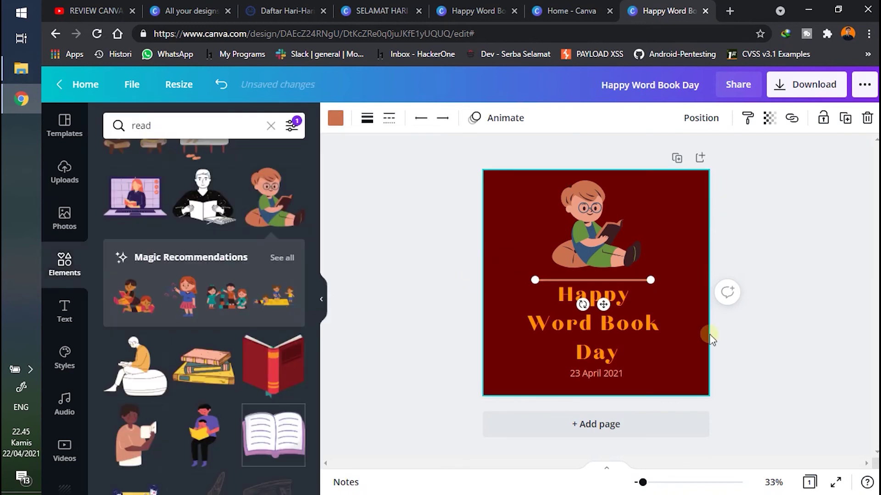
click(681, 352)
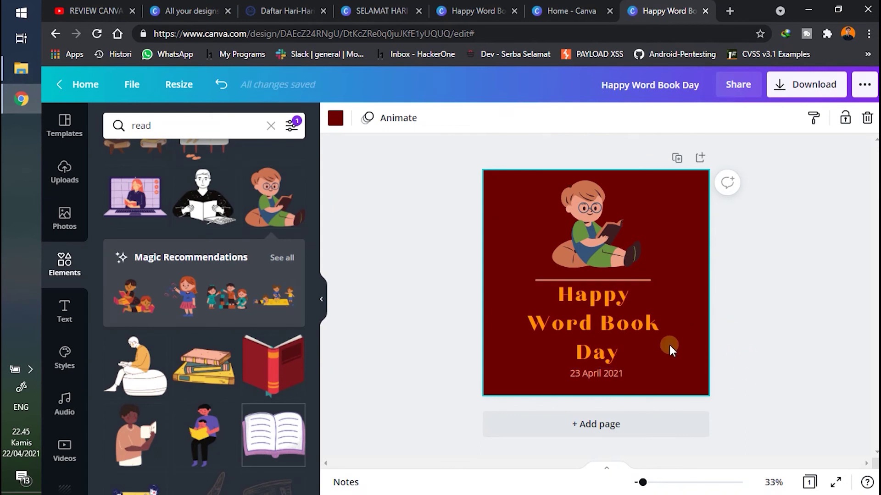
click(620, 336)
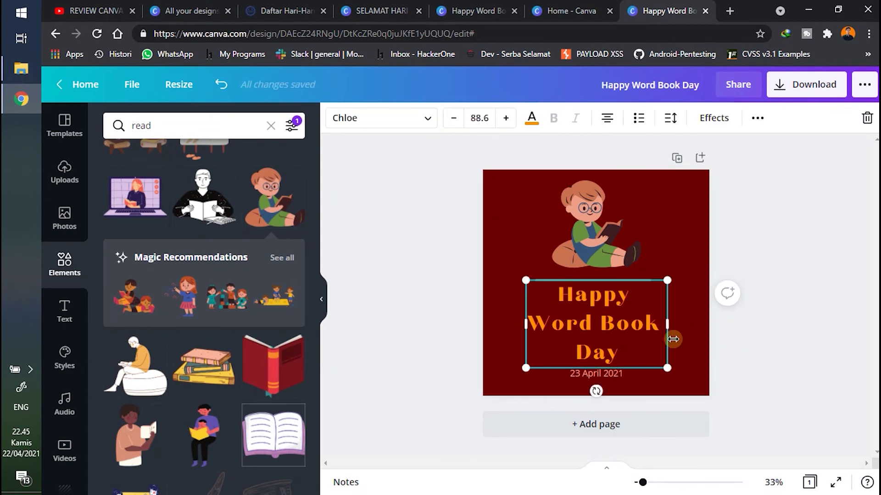
click(688, 351)
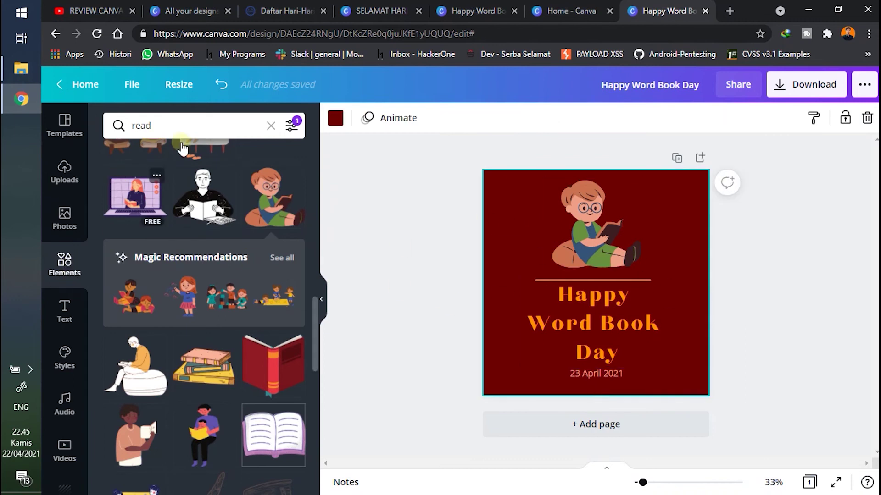
Search elements for stars and place a shrunk gold sparkle cluster in the top-left corner
click(270, 126)
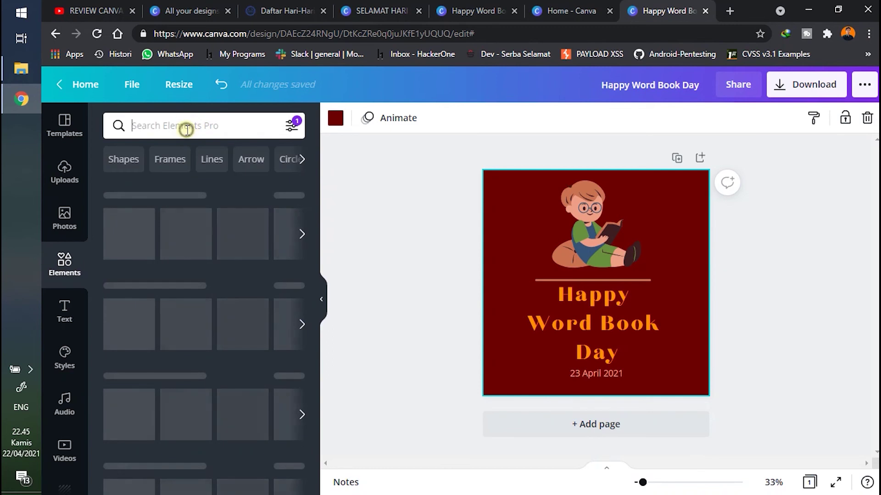
text(star)
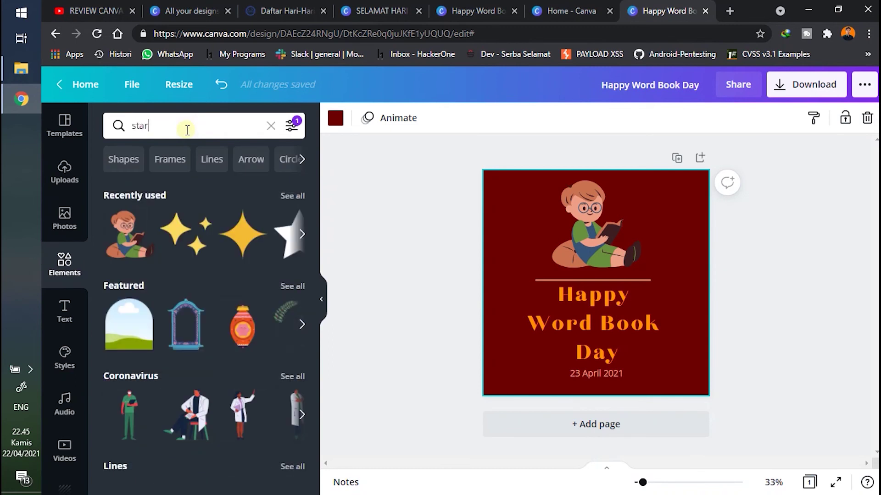
key(Return)
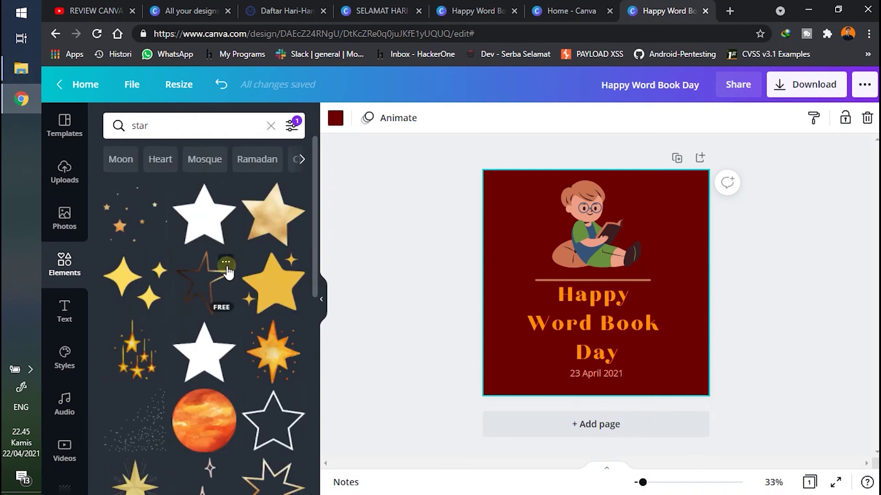
scroll(188, 308, down, 3)
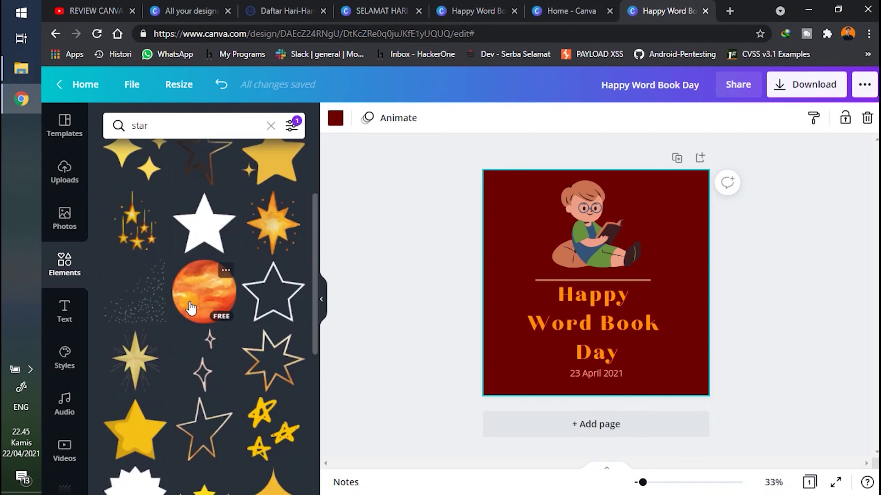
scroll(190, 308, up, 3)
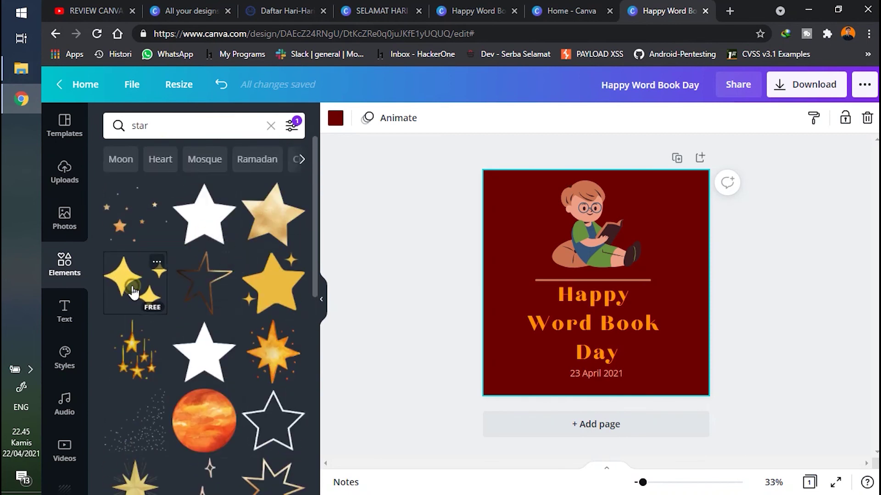
click(133, 291)
drag(586, 280, 525, 212)
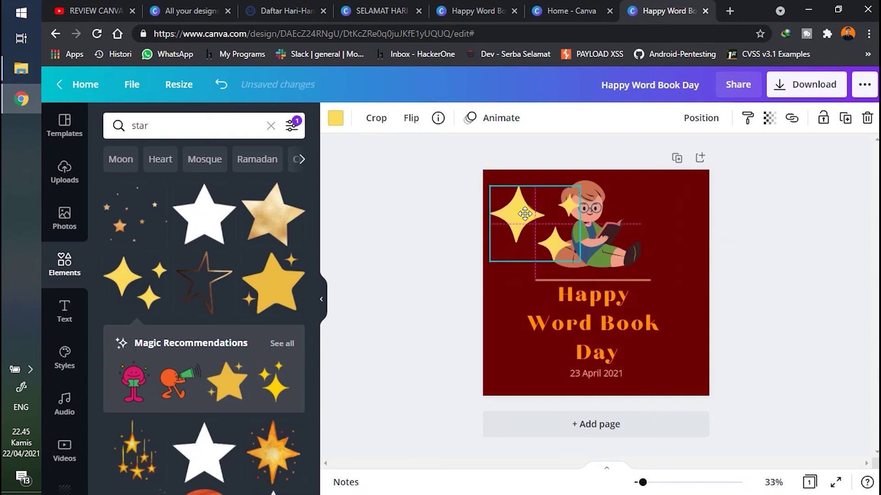
drag(582, 251, 508, 203)
click(506, 259)
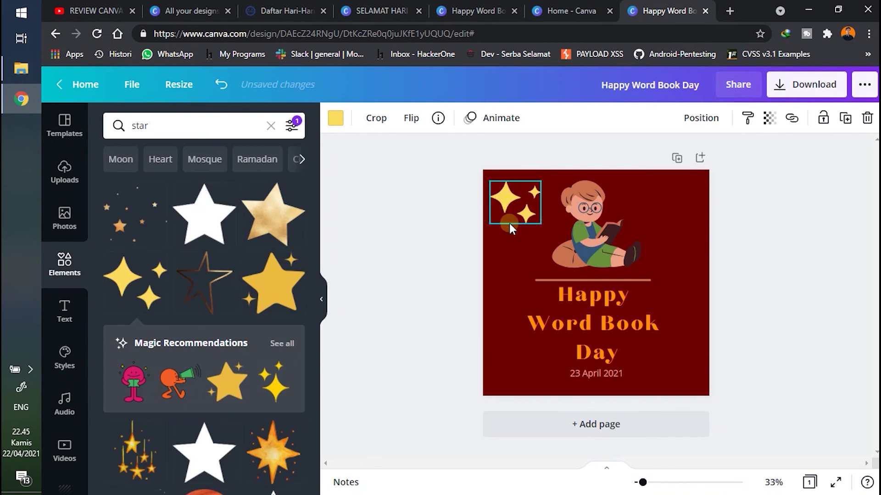
click(509, 275)
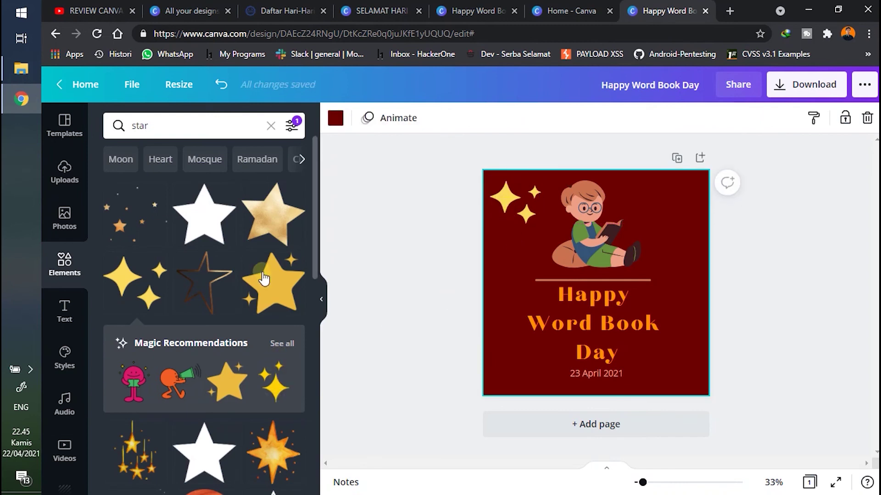
Add a small gold four-point star to the right of the boy
scroll(263, 282, down, 4)
scroll(262, 304, down, 4)
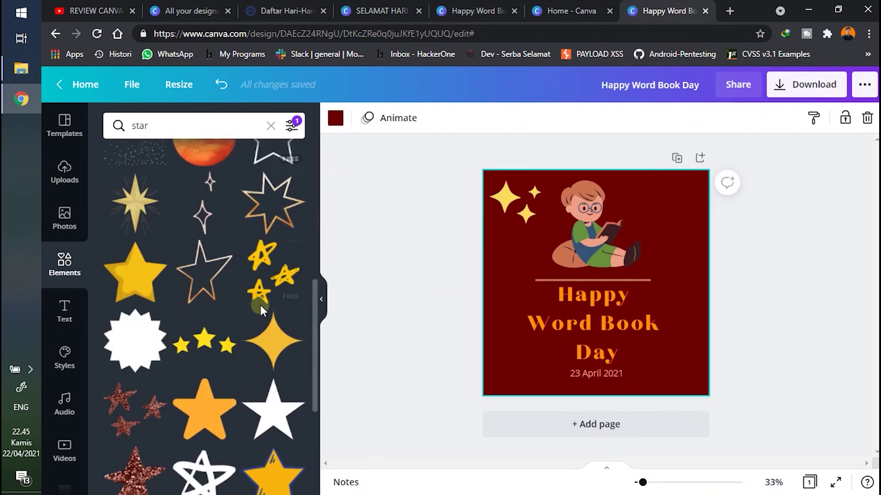
click(275, 348)
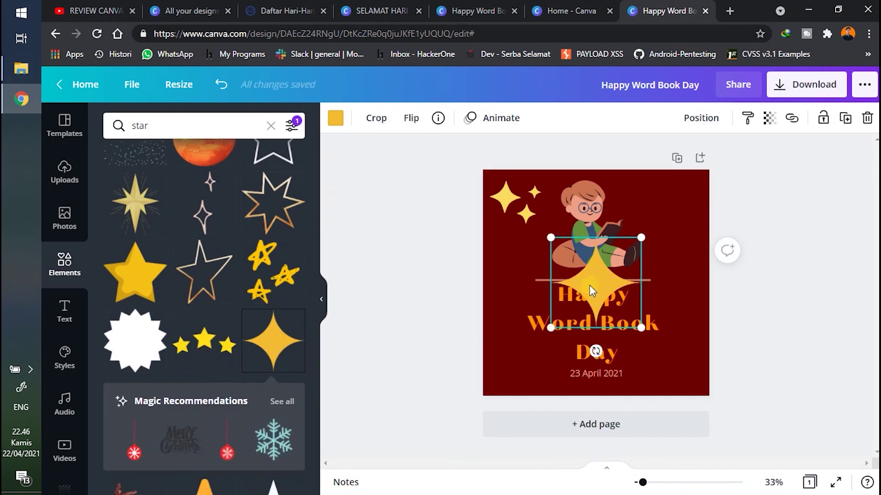
drag(590, 285, 657, 267)
mouse_move(619, 314)
mouse_down()
mouse_move(684, 253)
mouse_move(673, 260)
mouse_up()
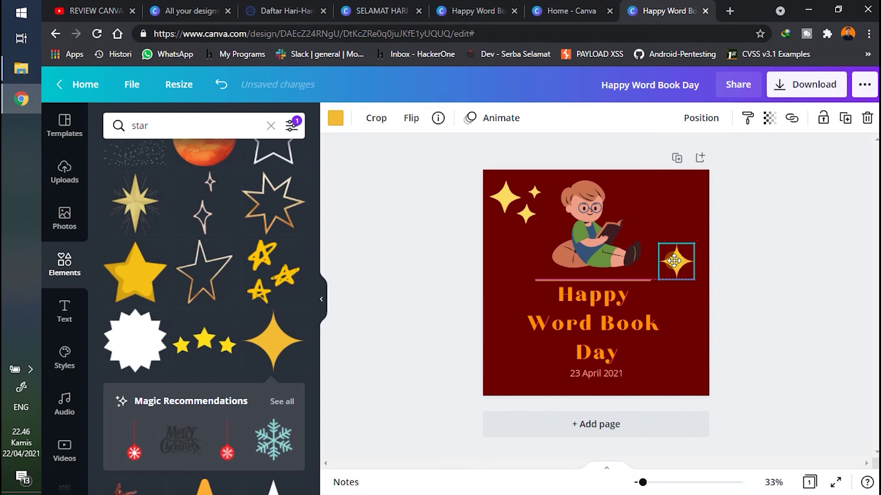
Move the title and date together slightly lower on the post
click(802, 305)
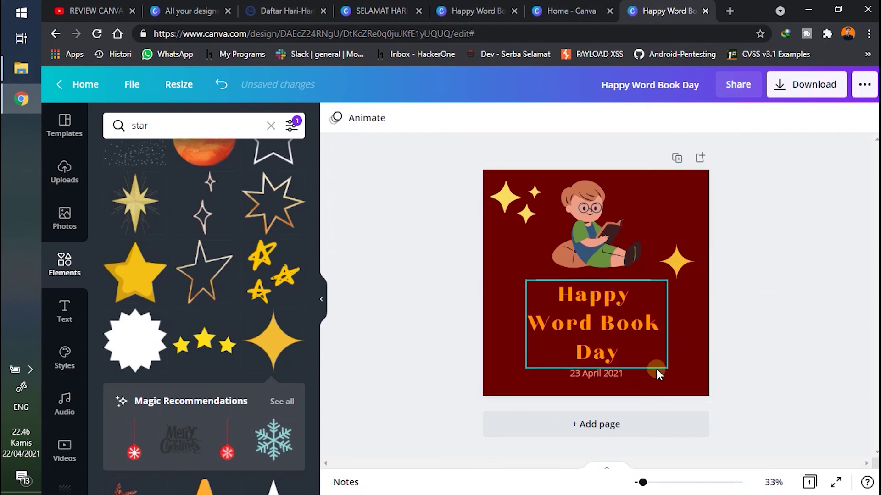
mouse_move(664, 378)
mouse_down()
mouse_move(598, 335)
mouse_move(652, 367)
mouse_up()
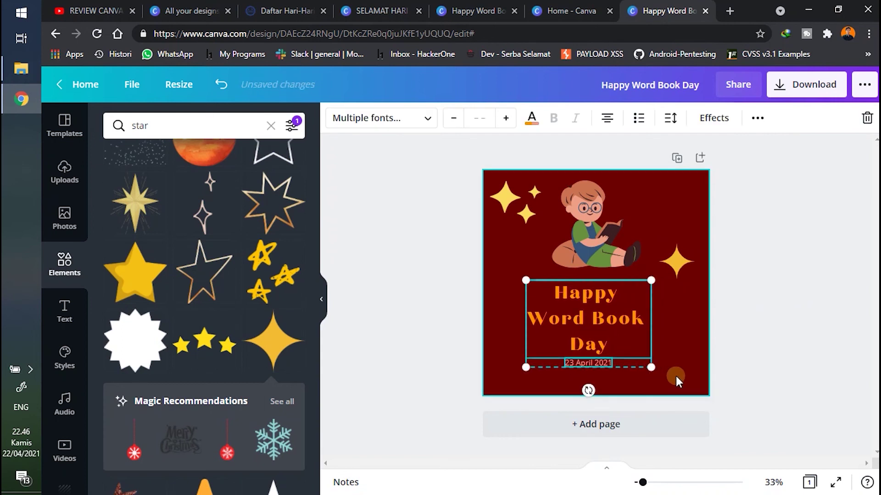
mouse_move(618, 325)
mouse_down()
mouse_move(625, 333)
mouse_move(606, 356)
mouse_up()
click(812, 299)
click(767, 322)
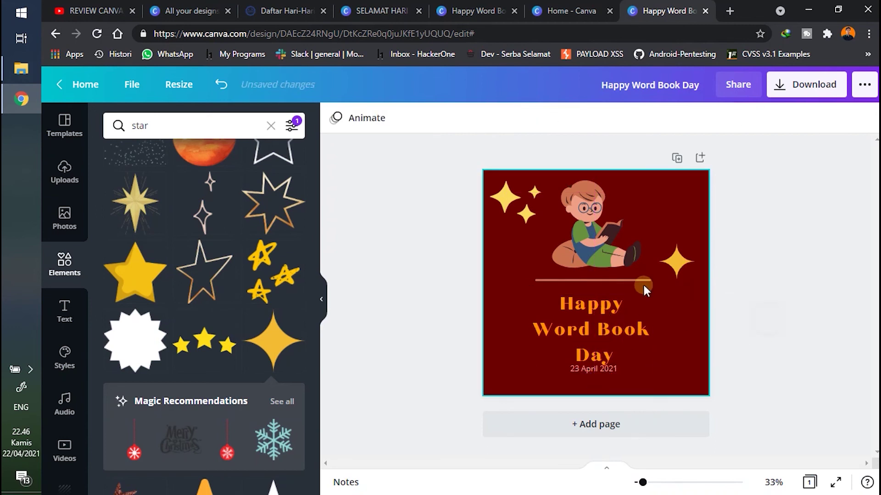
Shift the reading boy and the divider line slightly down, just above the title
drag(514, 265, 596, 266)
click(517, 278)
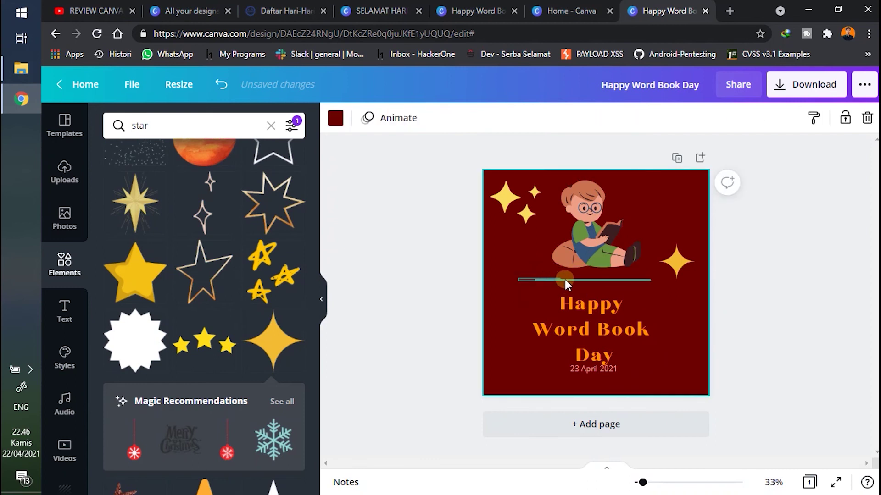
click(599, 244)
drag(599, 244, 603, 253)
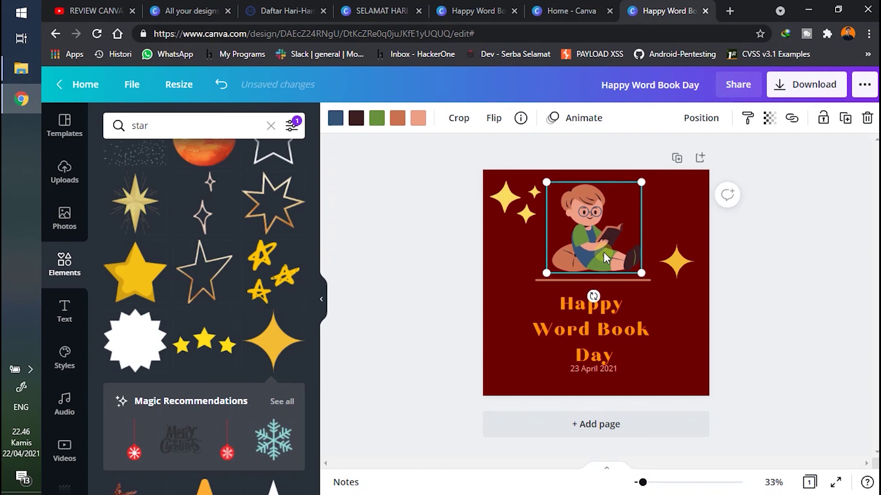
click(592, 278)
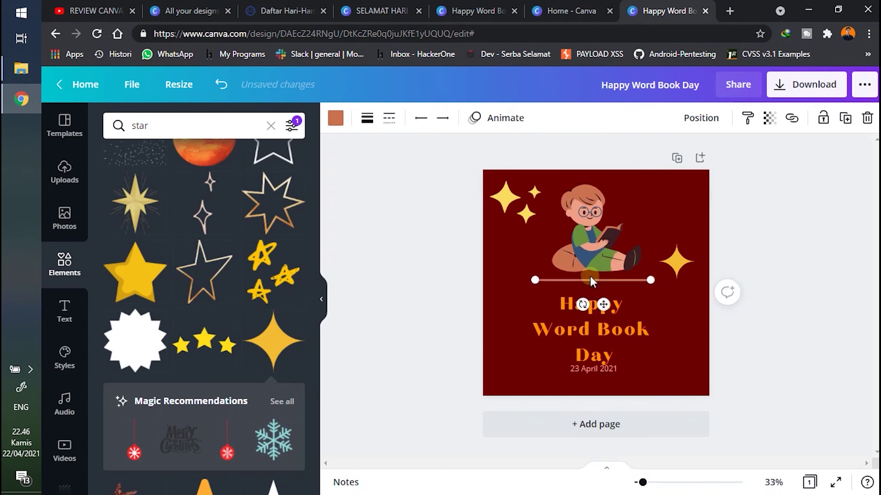
key(shift+Down)
key(shift+Down)
key(shift+Down)
key(shift+Down)
key(shift+Down)
key(shift+Down)
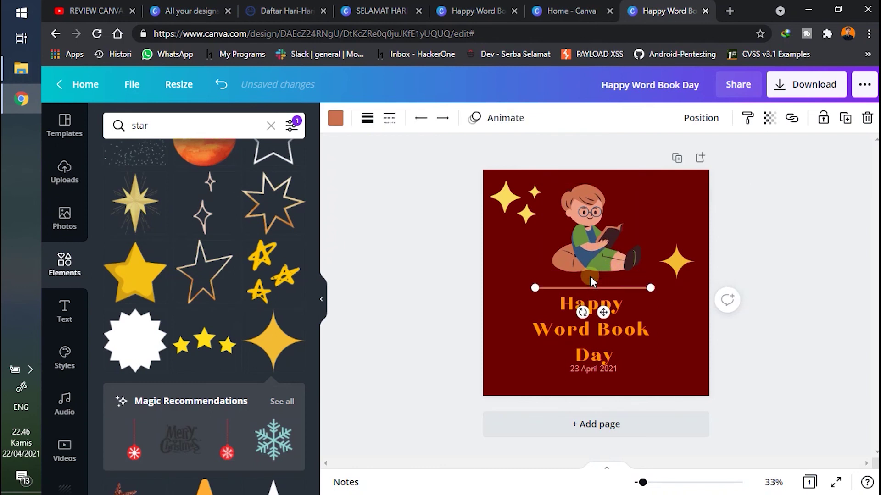
click(591, 274)
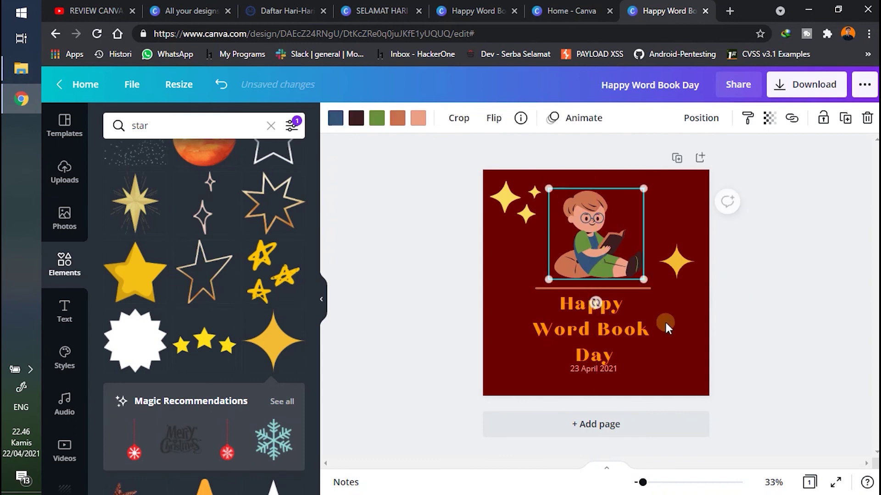
Nudge the date text lower and colour it terracotta
click(763, 304)
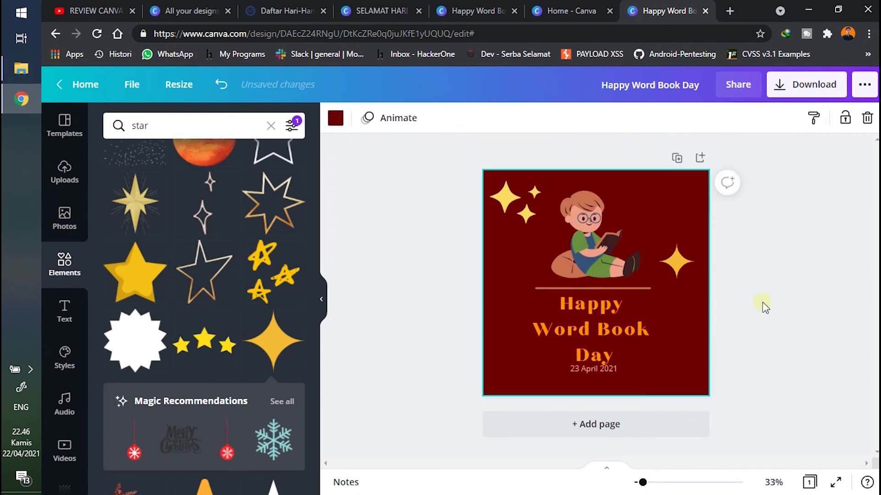
drag(603, 370, 605, 377)
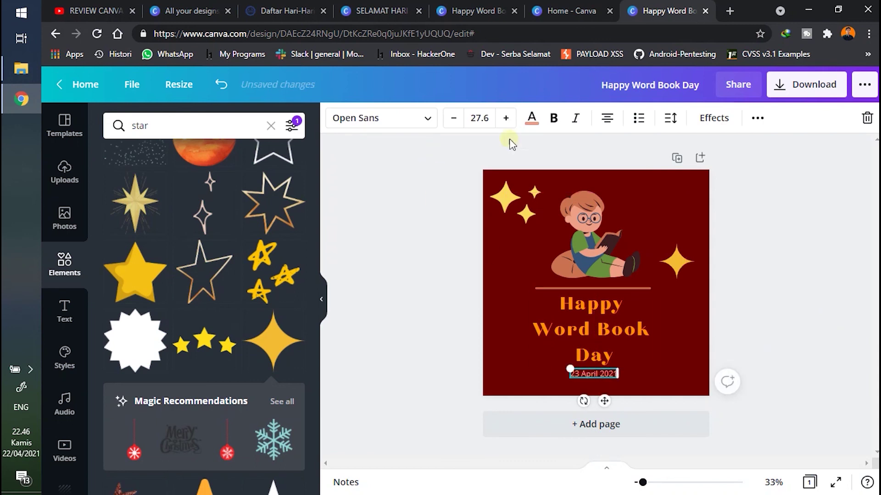
click(531, 119)
click(189, 224)
click(292, 185)
click(525, 352)
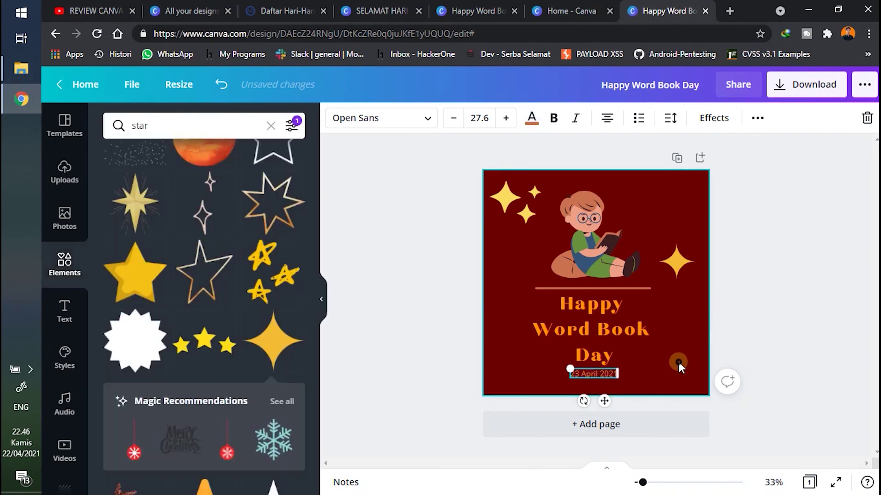
Change the Happy Word Book Day title font to bold Code Pro
click(612, 329)
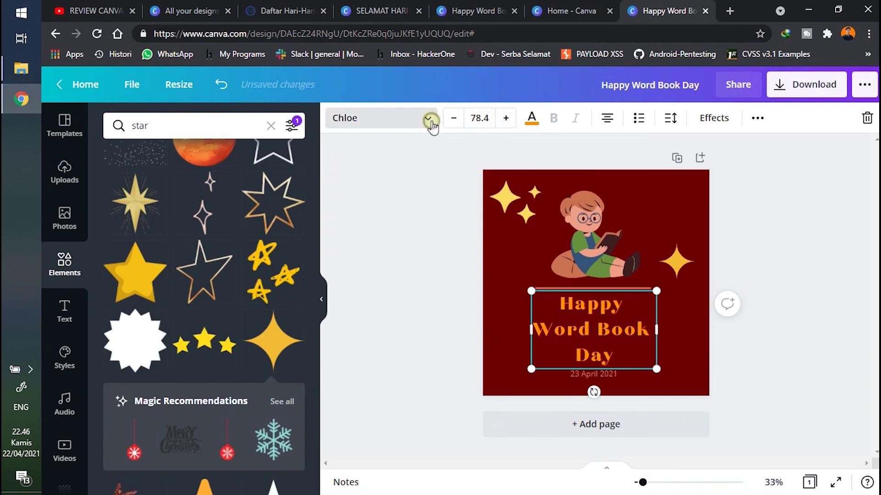
click(431, 124)
click(144, 300)
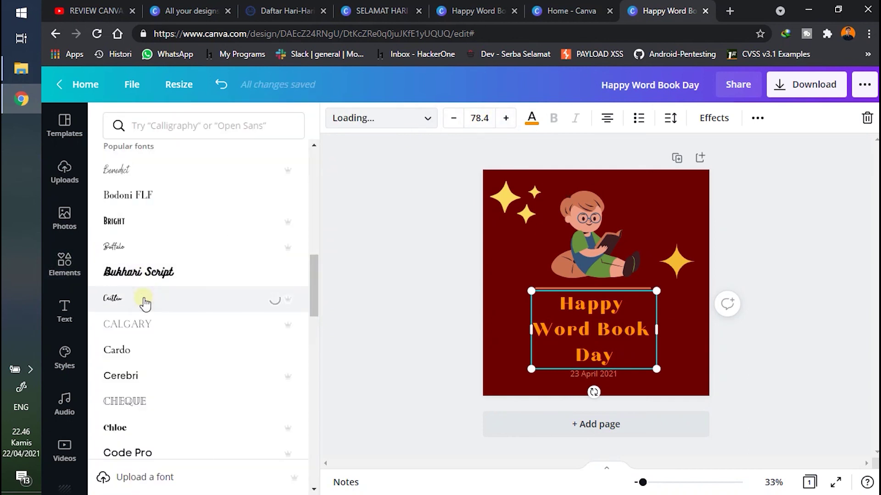
scroll(151, 330, down, 5)
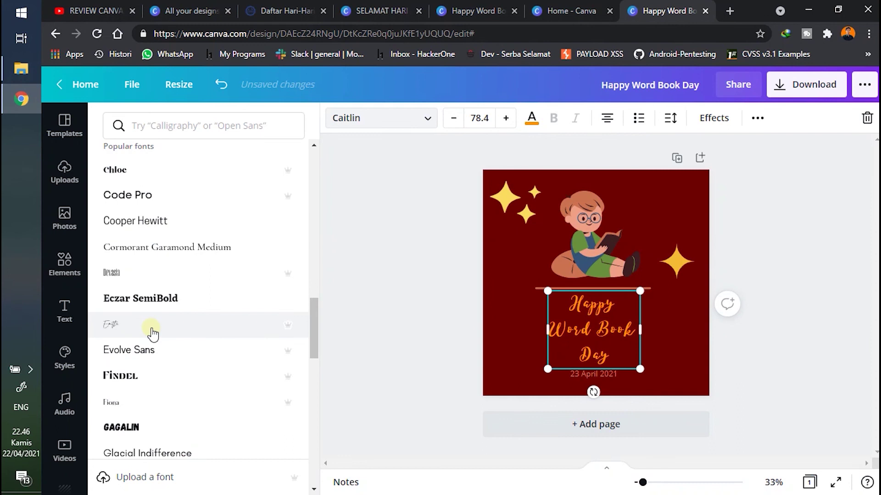
click(149, 196)
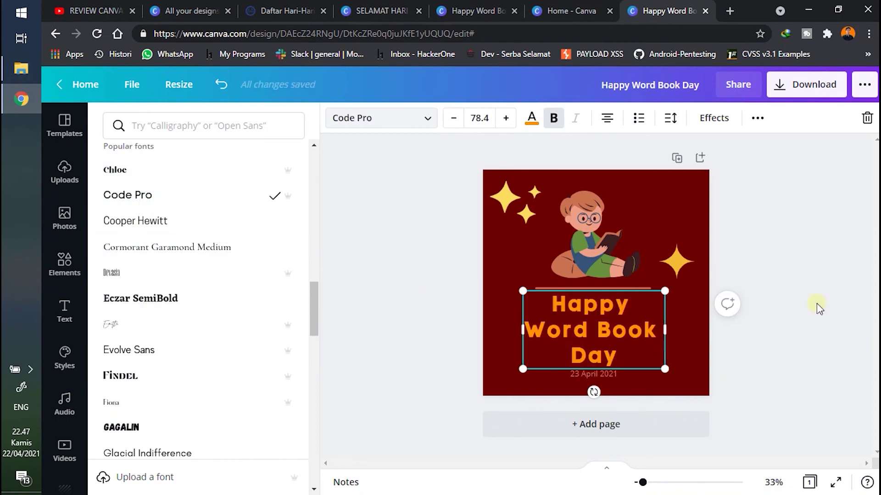
click(821, 264)
click(781, 310)
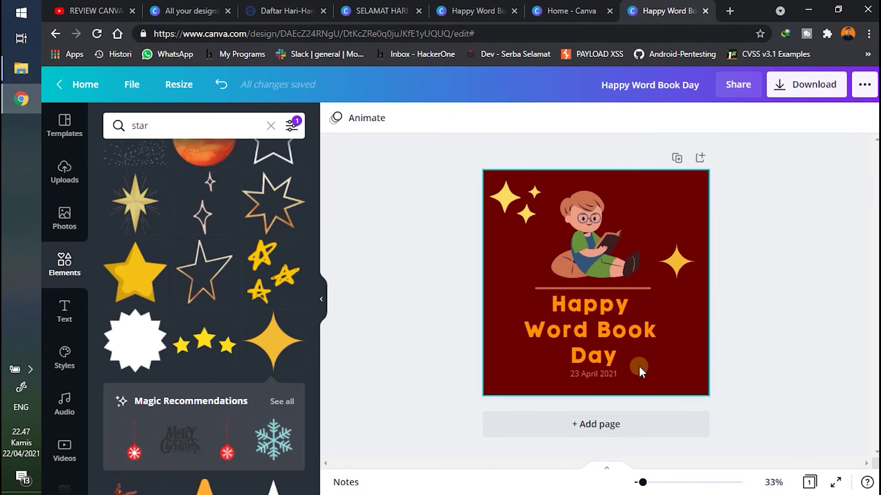
Nudge the title up slightly and zoom the page view to 43%
click(613, 345)
key(Up)
key(Up)
key(Up)
click(778, 246)
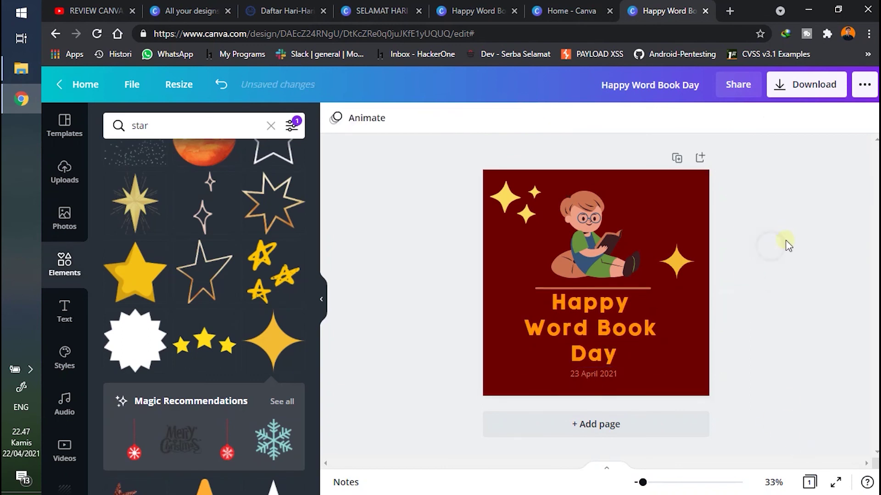
click(614, 375)
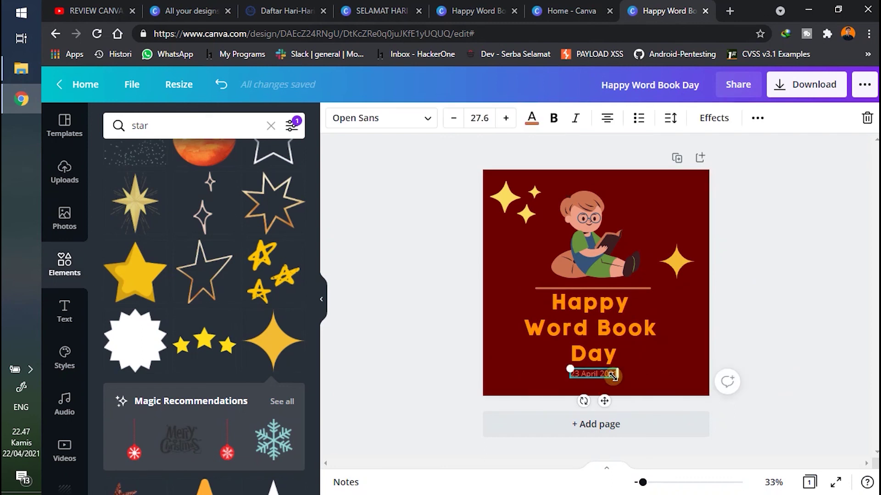
click(671, 365)
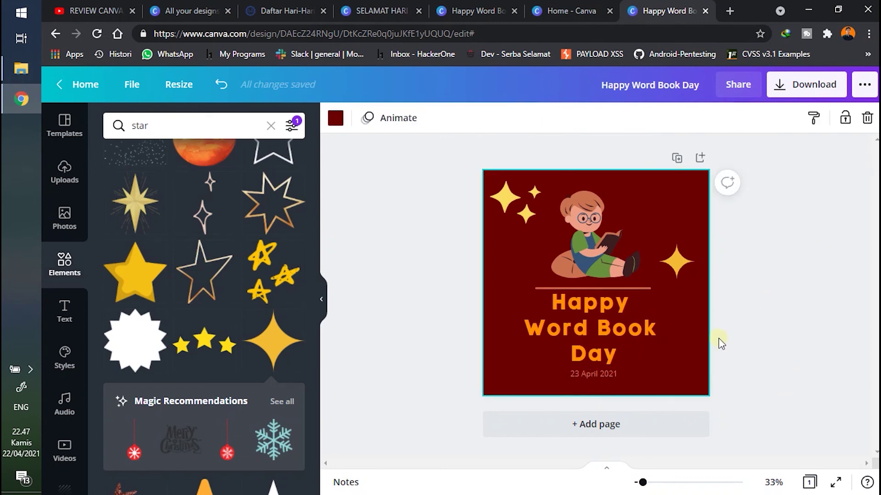
drag(642, 482, 647, 482)
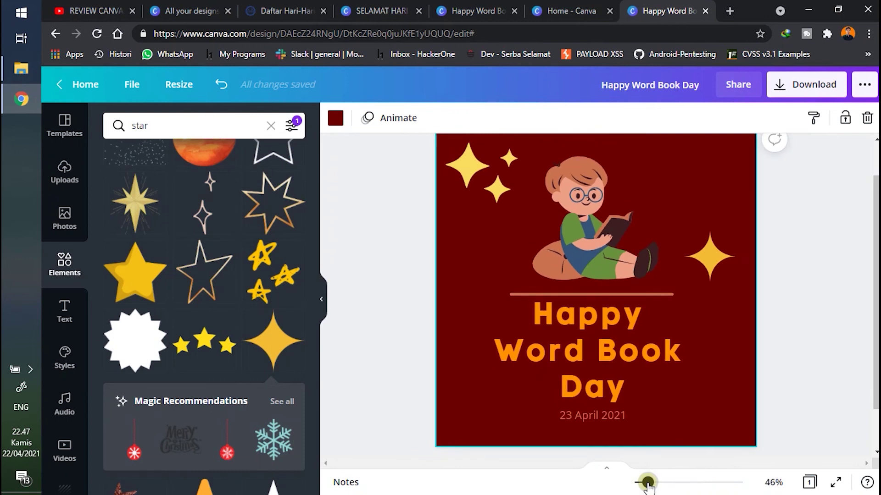
click(756, 346)
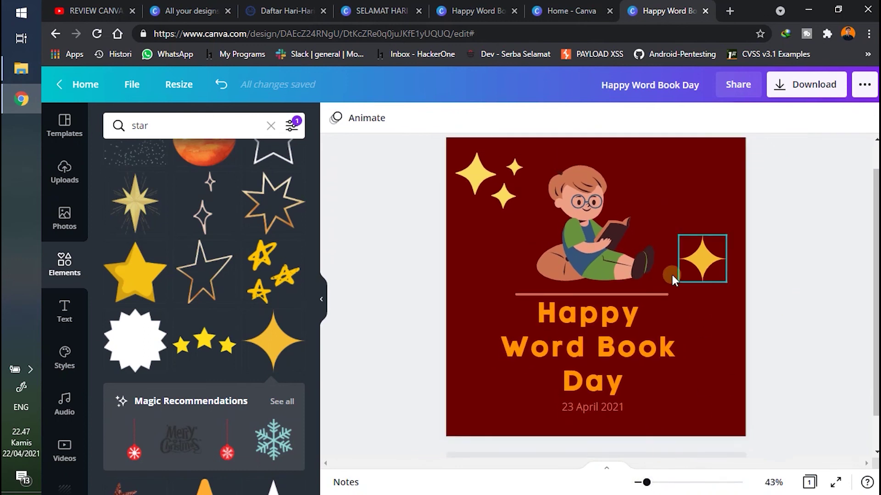
click(464, 262)
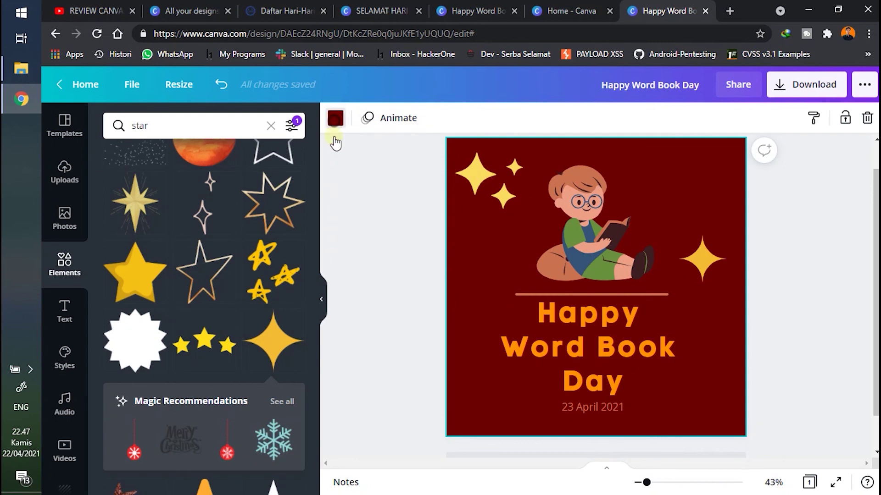
Shift the background's custom hue from dark red to deep purple #25006B
click(336, 118)
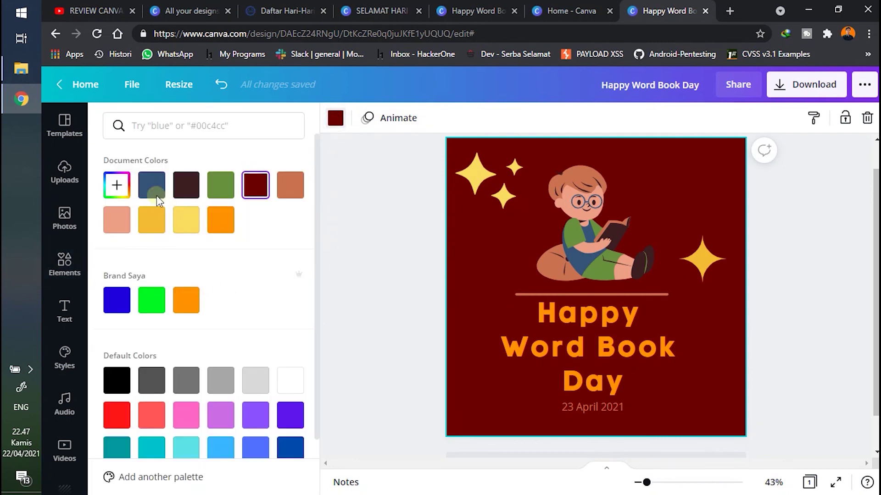
click(117, 189)
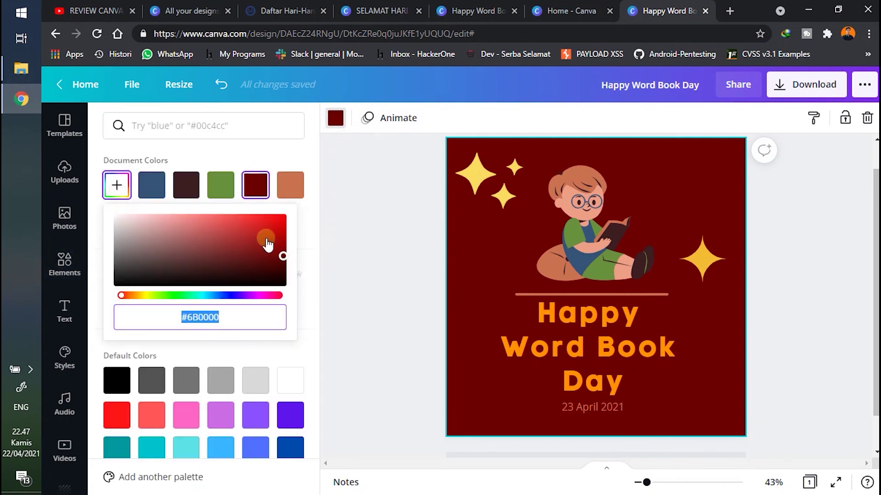
drag(122, 296, 176, 303)
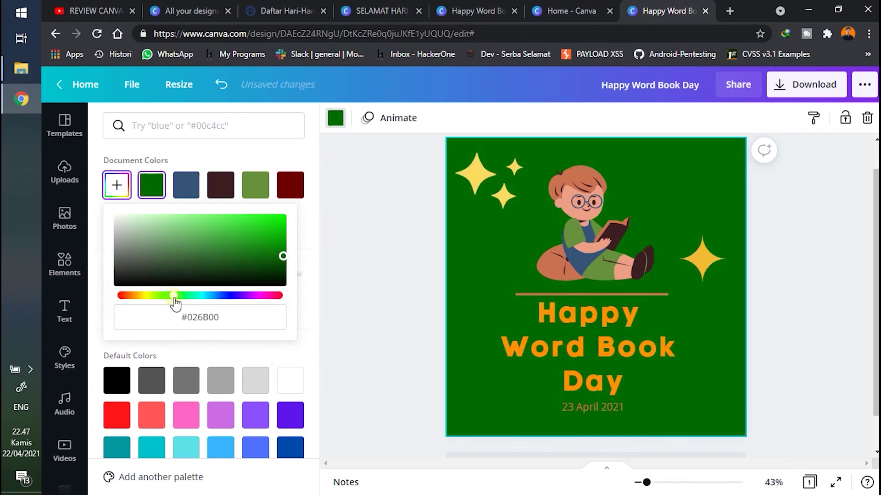
mouse_move(176, 303)
mouse_down()
mouse_move(305, 303)
mouse_move(236, 302)
mouse_up()
click(464, 262)
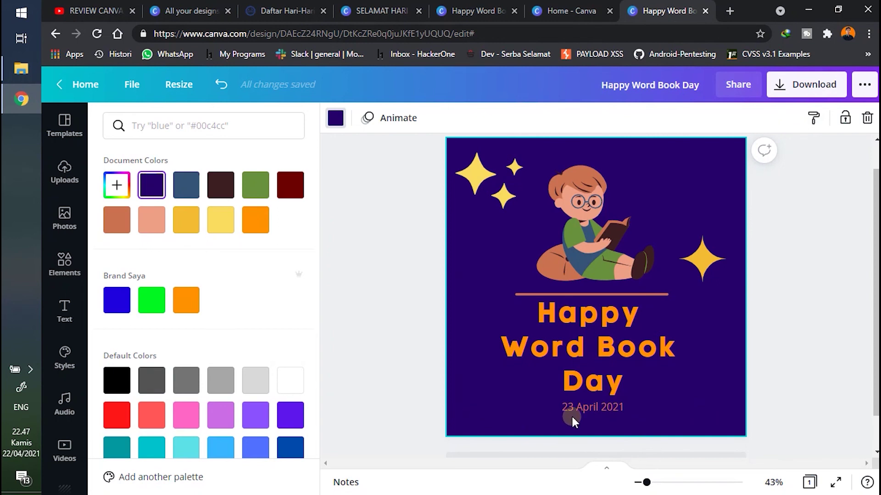
Check the date and title, then collapse the side panel to show the whole post
double_click(590, 408)
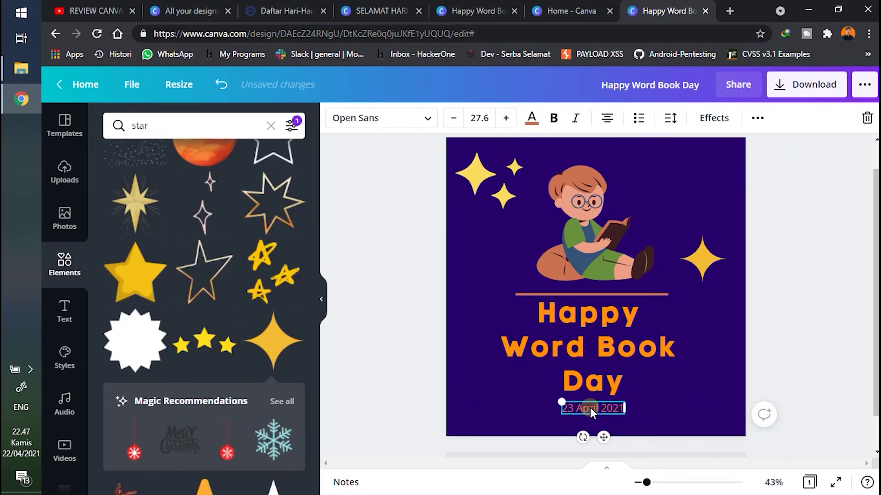
click(670, 400)
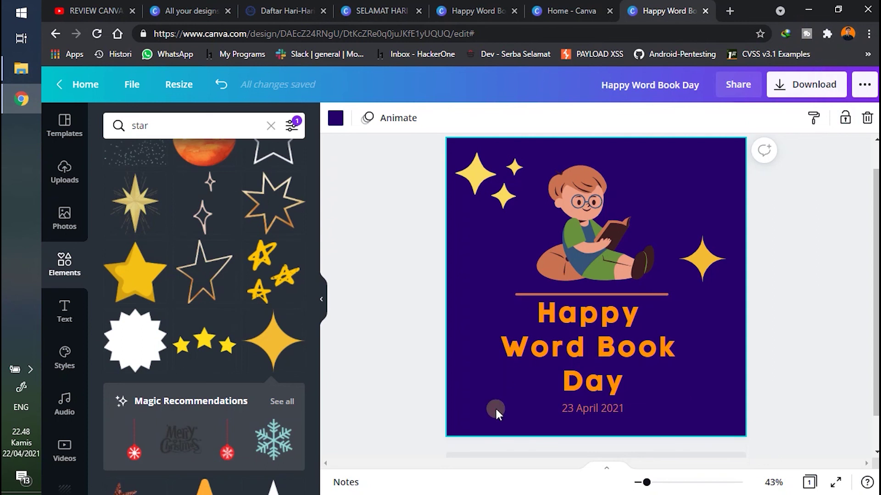
click(627, 361)
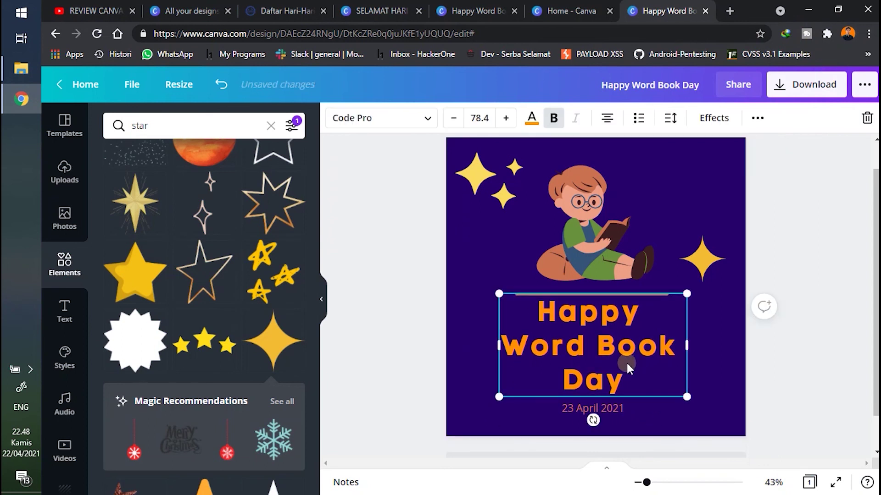
click(726, 423)
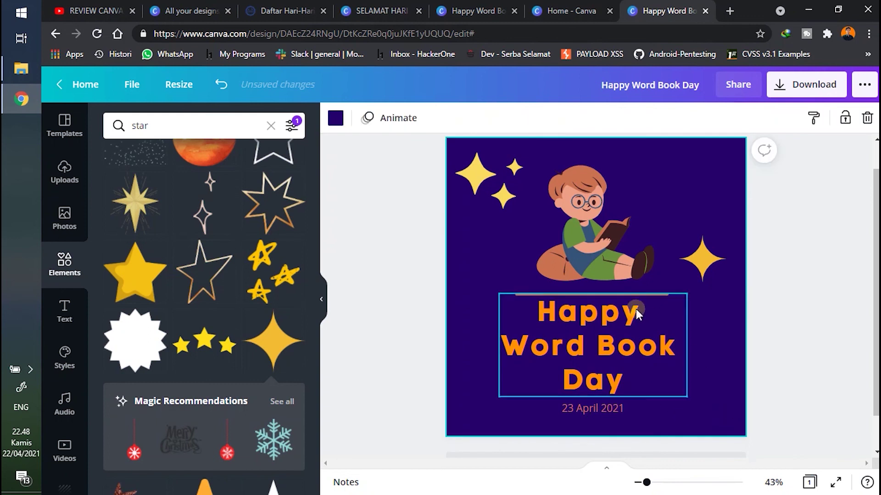
click(322, 299)
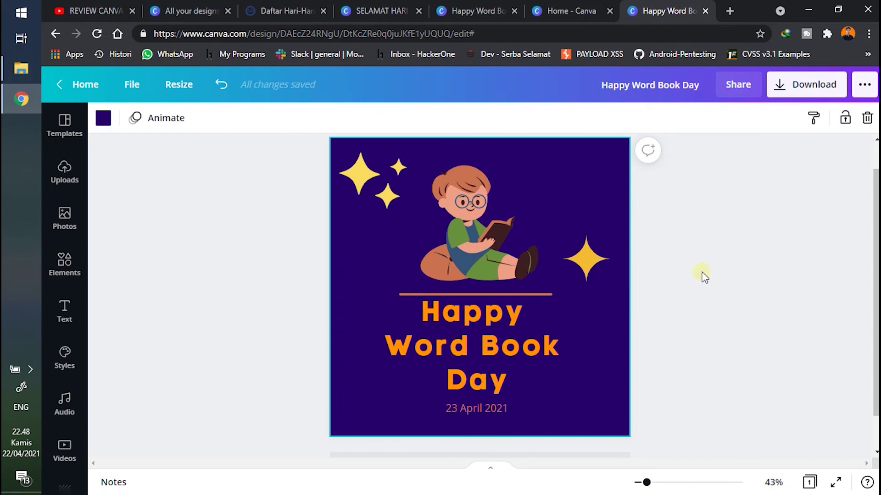
Download the post as a 1080 × 1080 PNG and dismiss the saved message
click(791, 90)
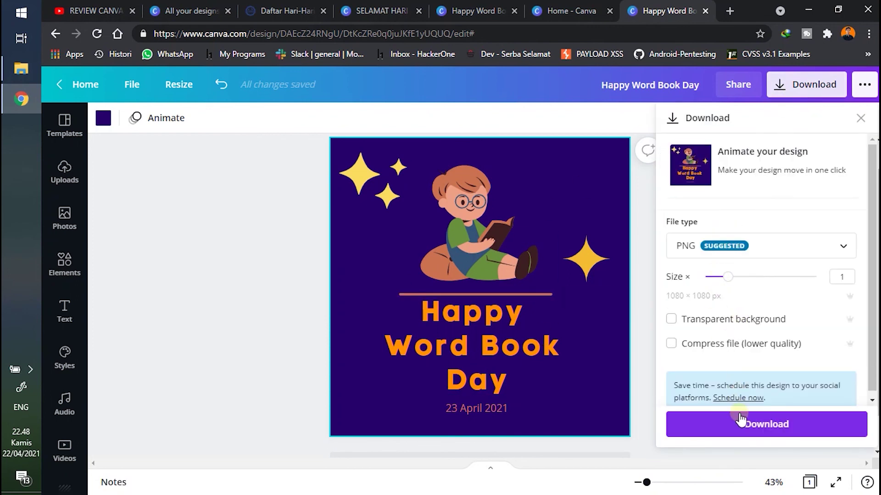
click(733, 253)
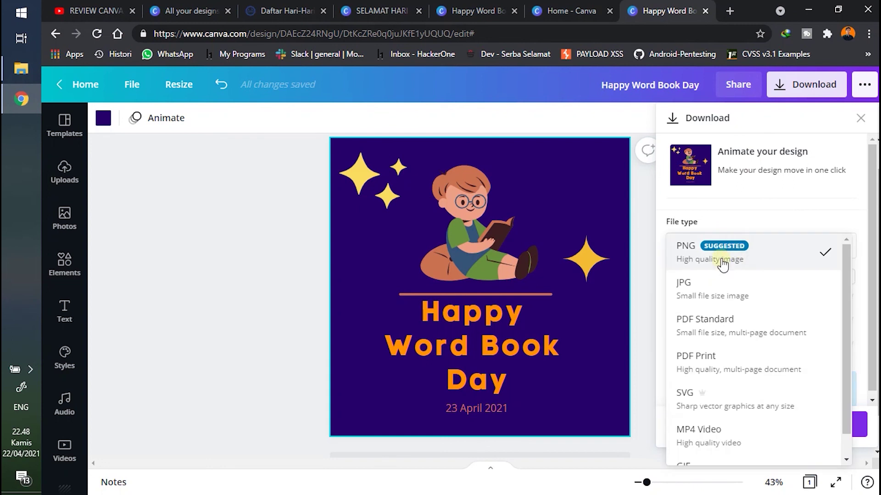
click(722, 264)
click(738, 428)
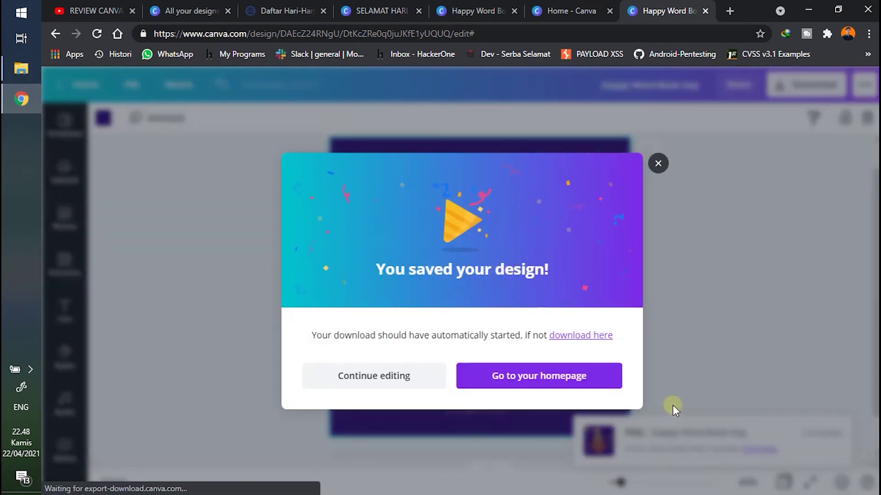
click(658, 164)
click(147, 482)
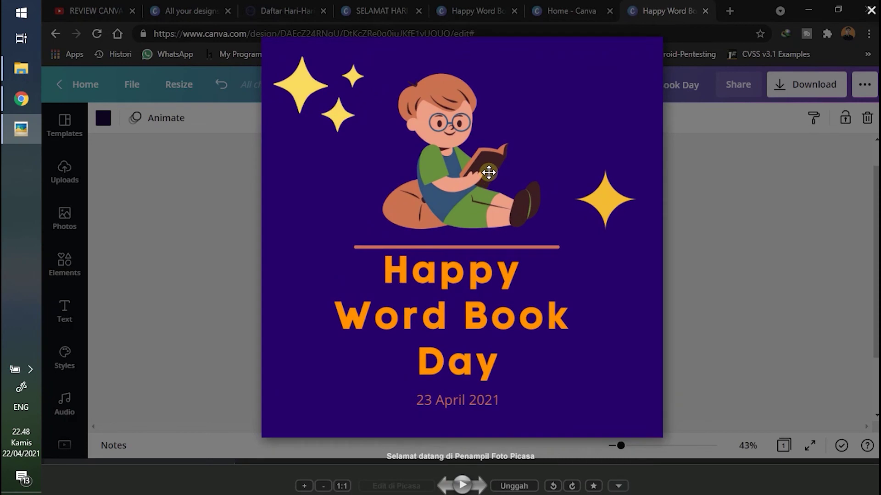
scroll(451, 271, down, 1)
scroll(452, 271, down, 1)
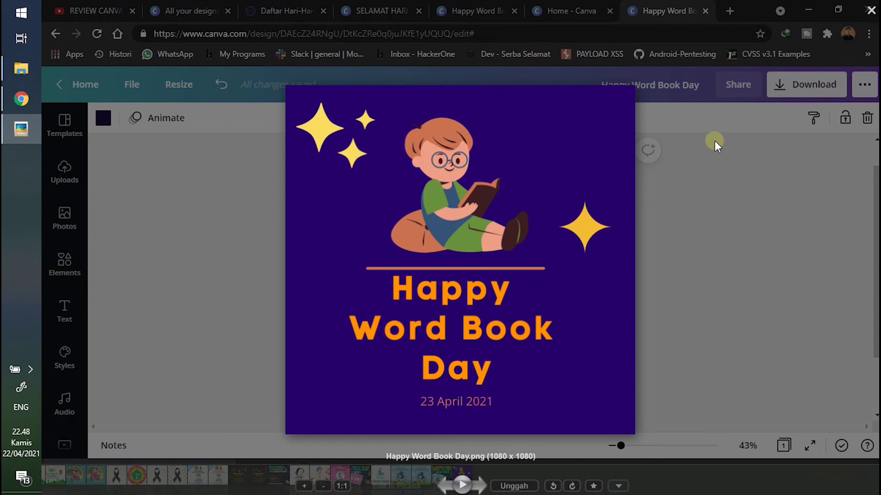
click(870, 10)
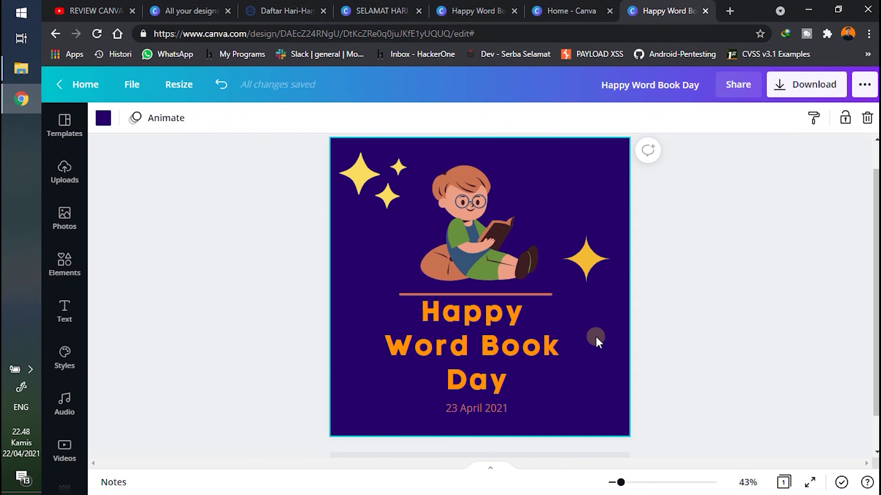
click(501, 153)
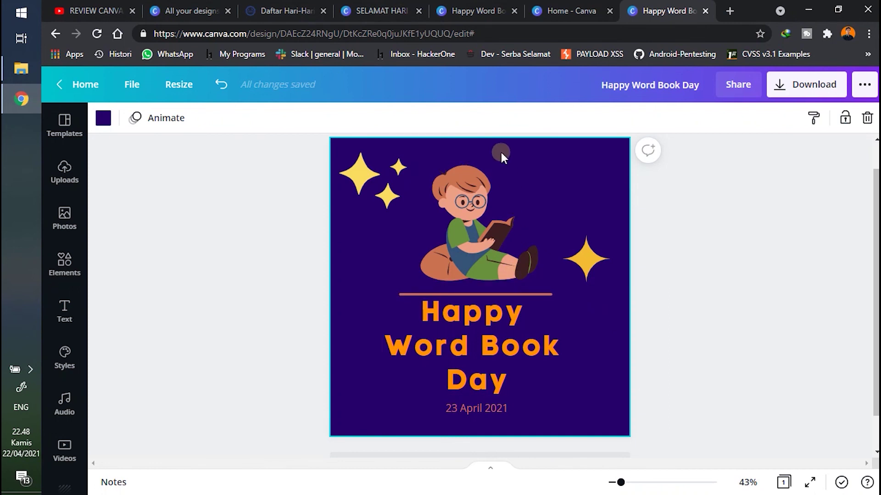